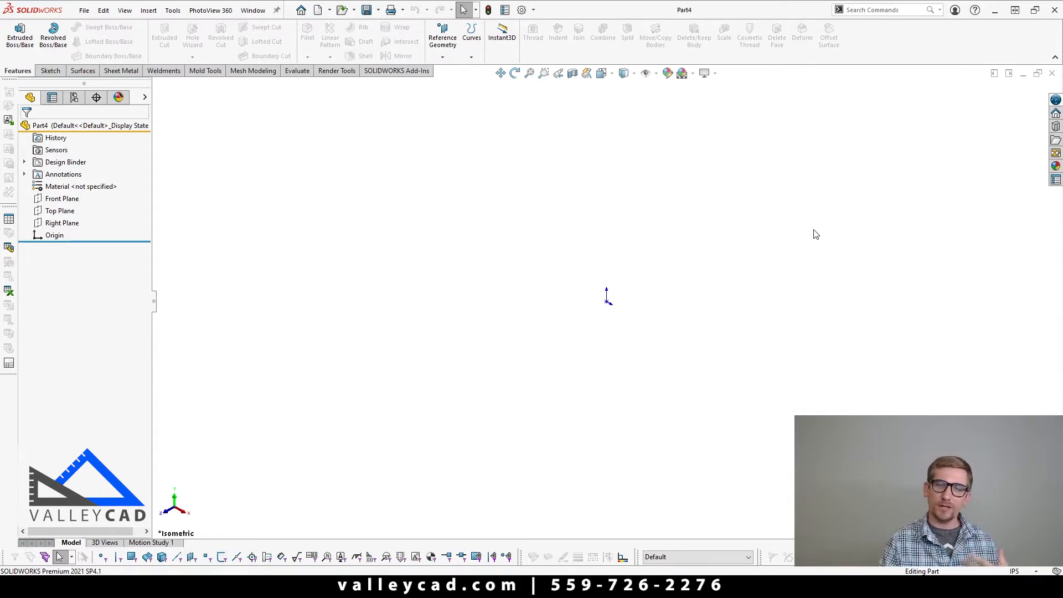
{"action": "left_click", "coordinate": [172, 11]}
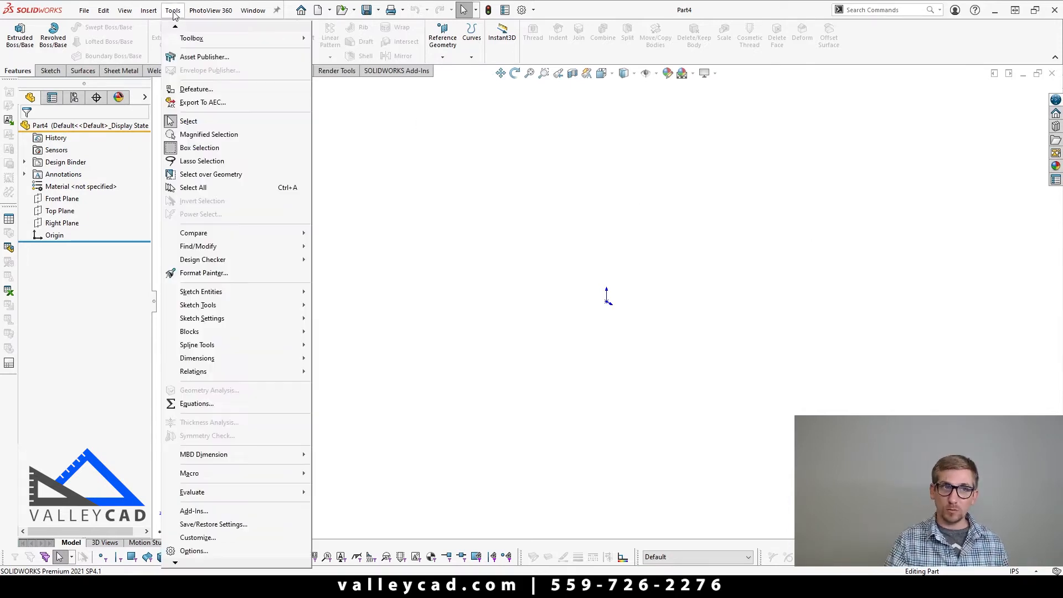
{"action": "left_click", "coordinate": [172, 11]}
{"action": "left_click", "coordinate": [172, 12]}
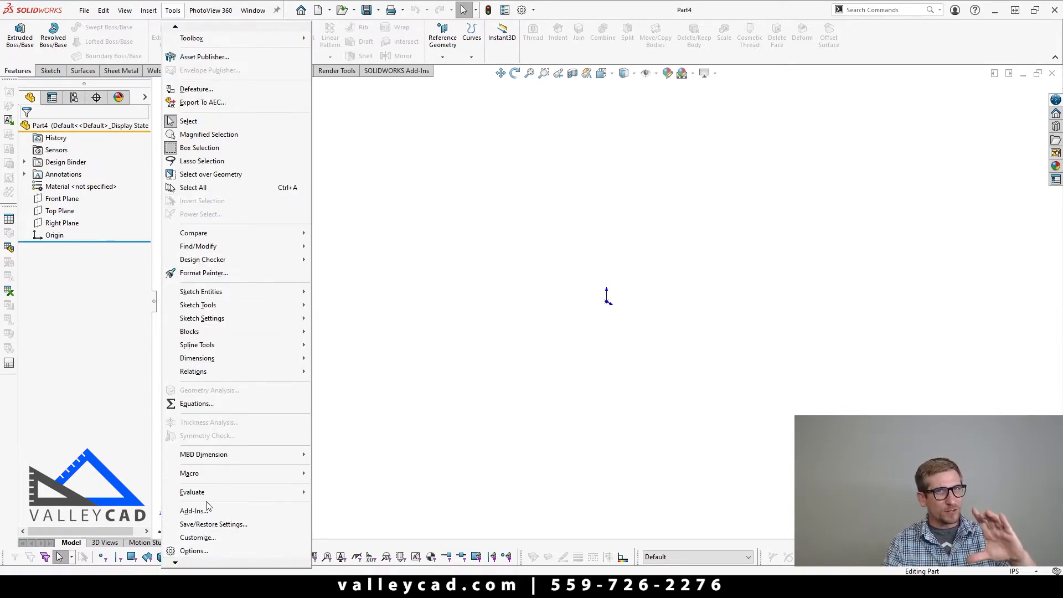
{"action": "mouse_move", "coordinate": [176, 563]}
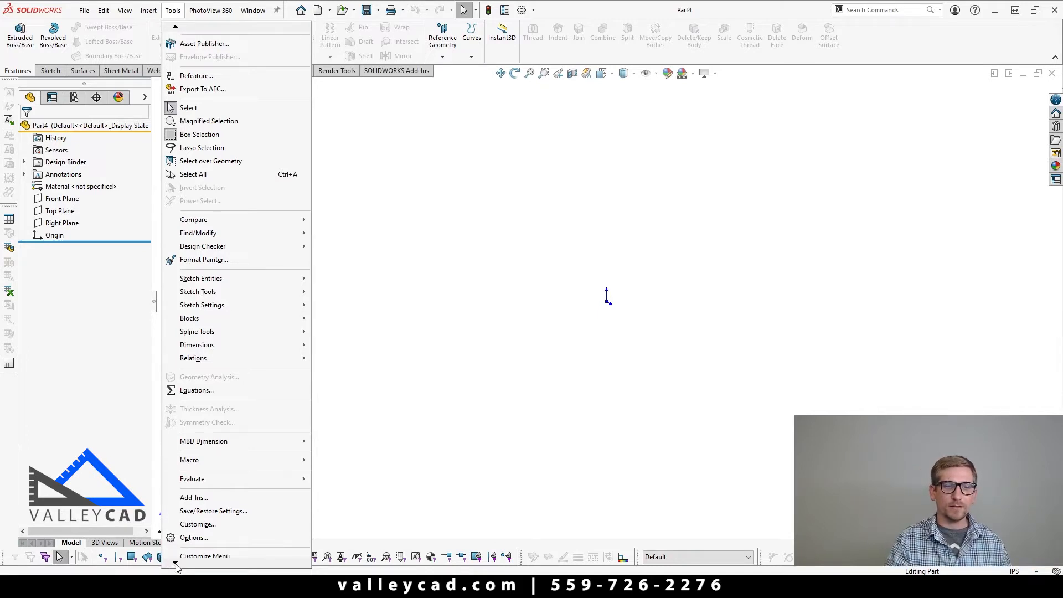
{"action": "mouse_move", "coordinate": [176, 27]}
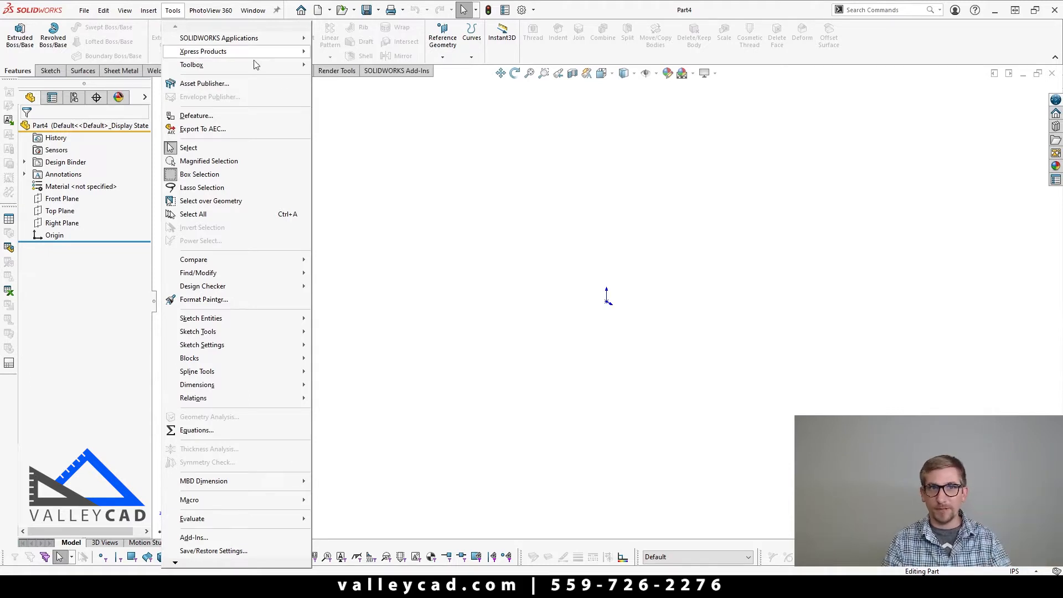
{"action": "left_click", "coordinate": [390, 153]}
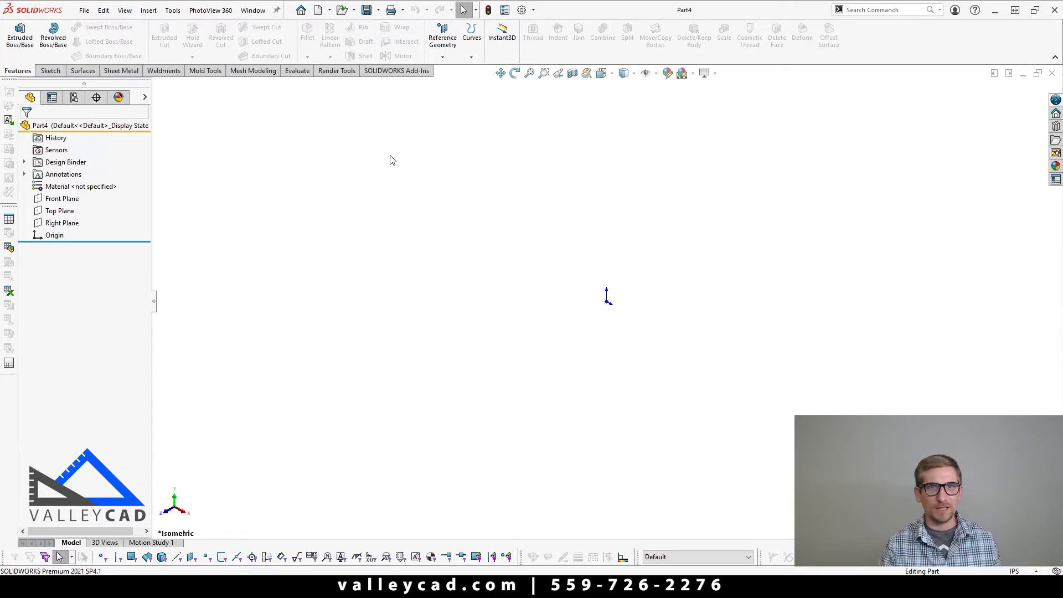
Open the options and compare the System Options page with the Document Properties page, keeping the dialog clear of the toolbars
{"action": "left_click", "coordinate": [522, 10]}
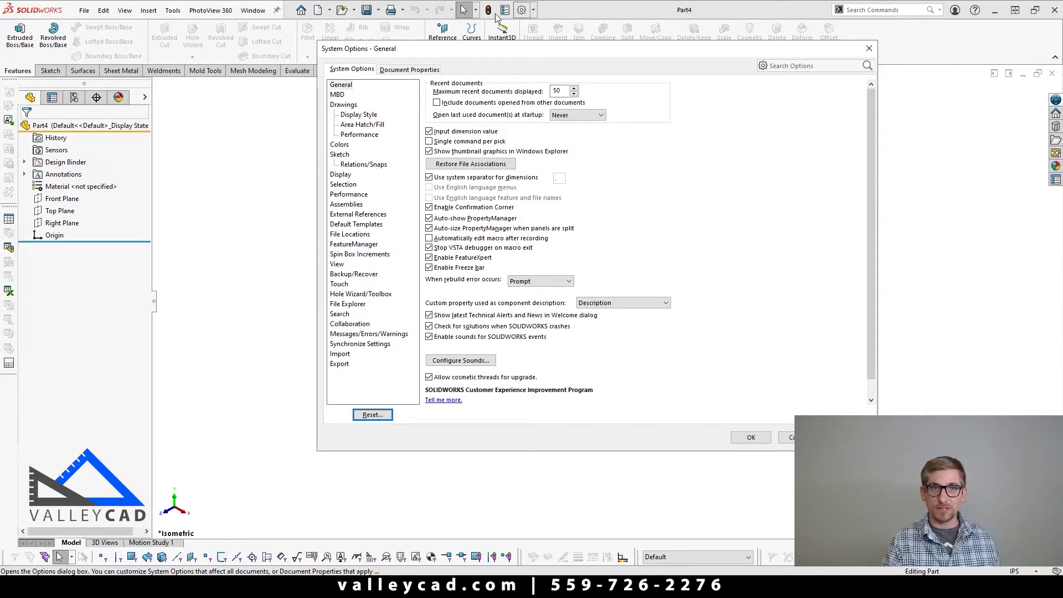
{"action": "left_click", "coordinate": [343, 69]}
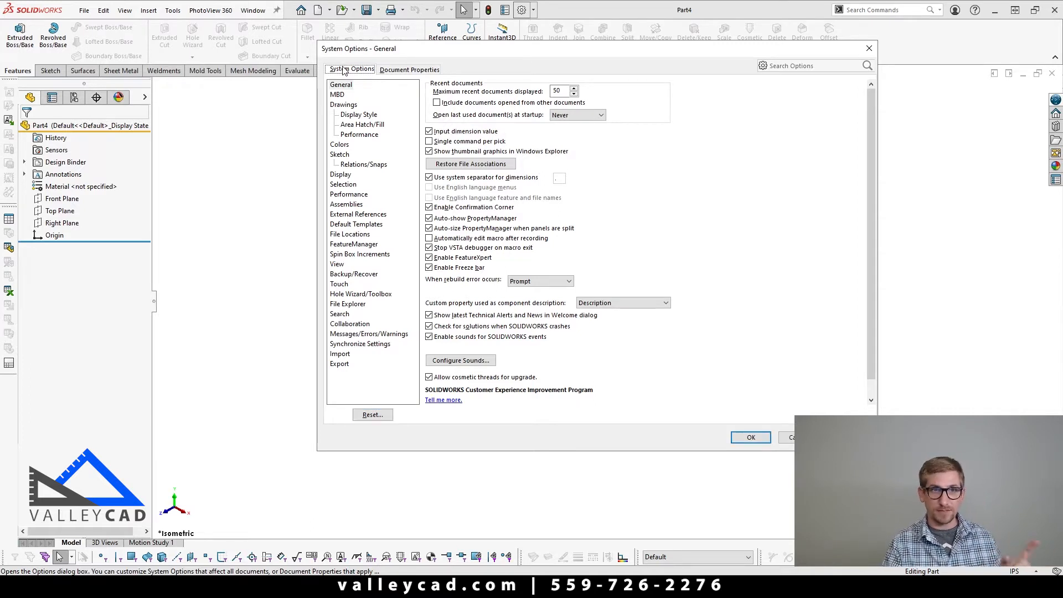
{"action": "left_click", "coordinate": [402, 72]}
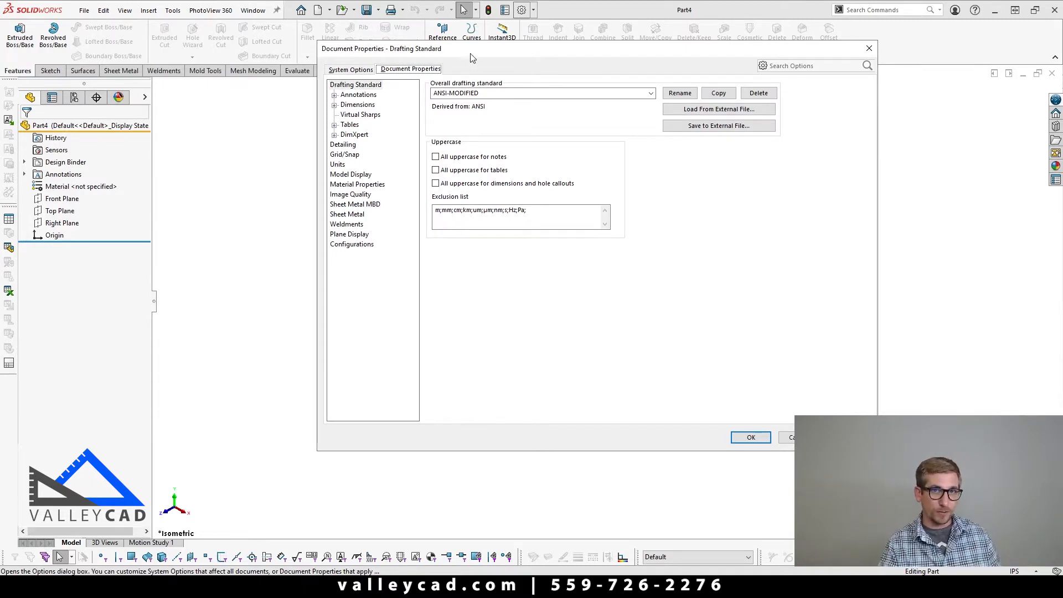
{"action": "left_click_drag", "start_coordinate": [473, 56], "coordinate": [535, 156]}
{"action": "left_click", "coordinate": [427, 172]}
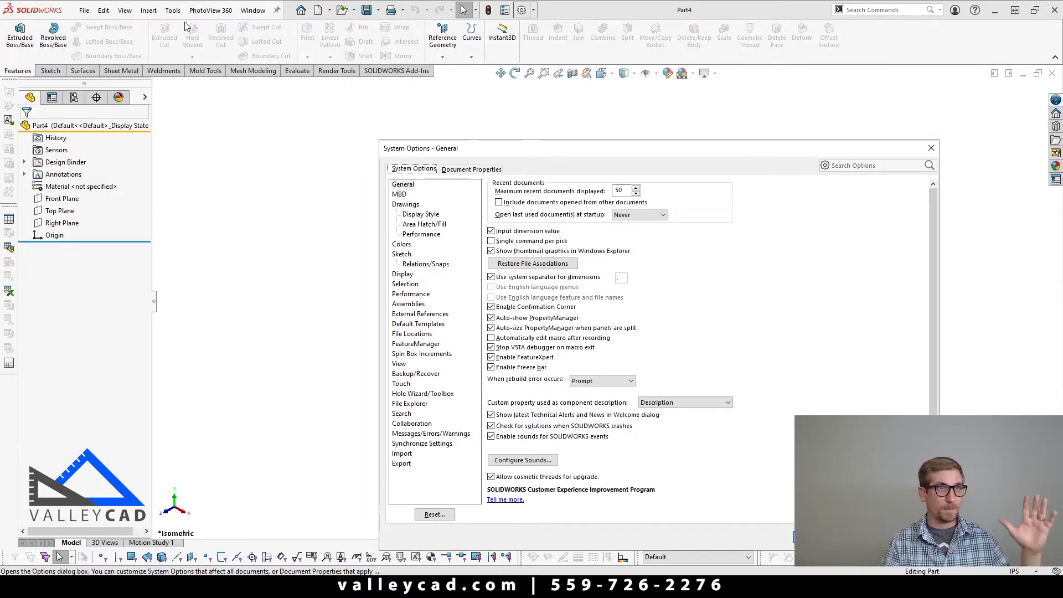
{"action": "left_click", "coordinate": [479, 168]}
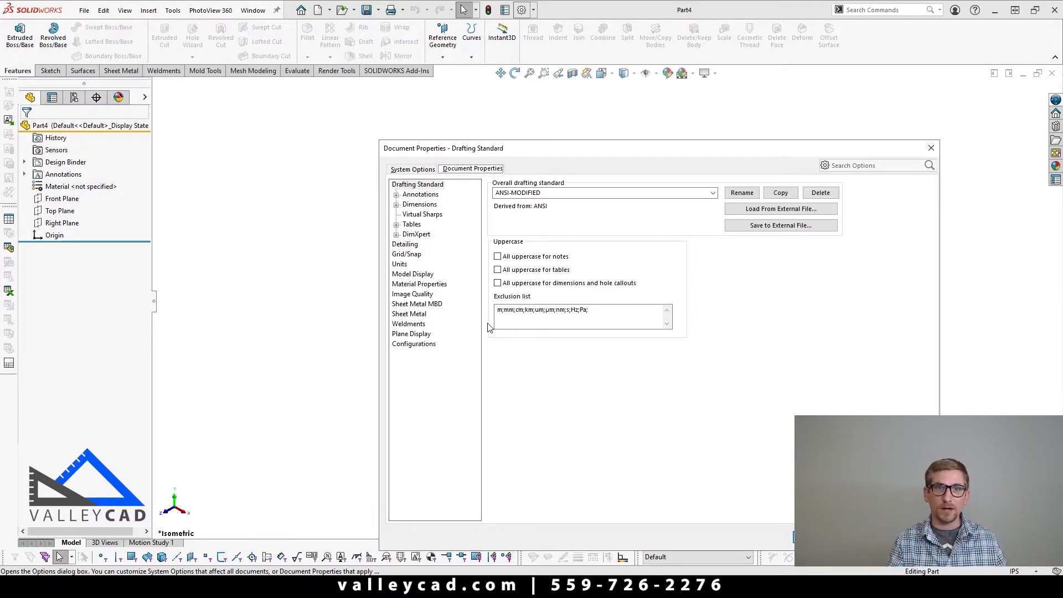
{"action": "left_click", "coordinate": [424, 171]}
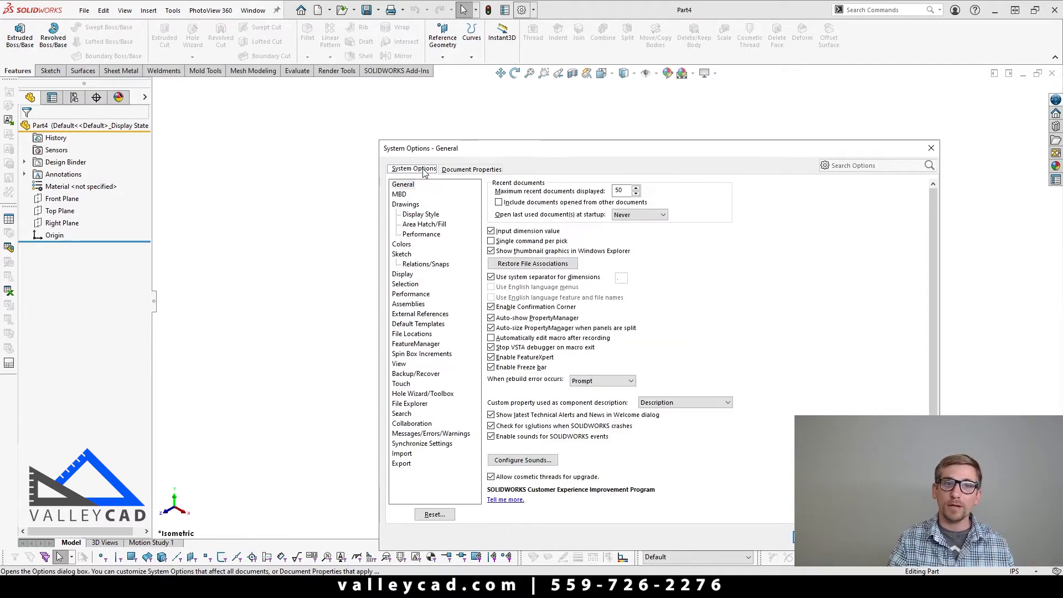
{"action": "left_click_drag", "start_coordinate": [520, 154], "coordinate": [459, 93]}
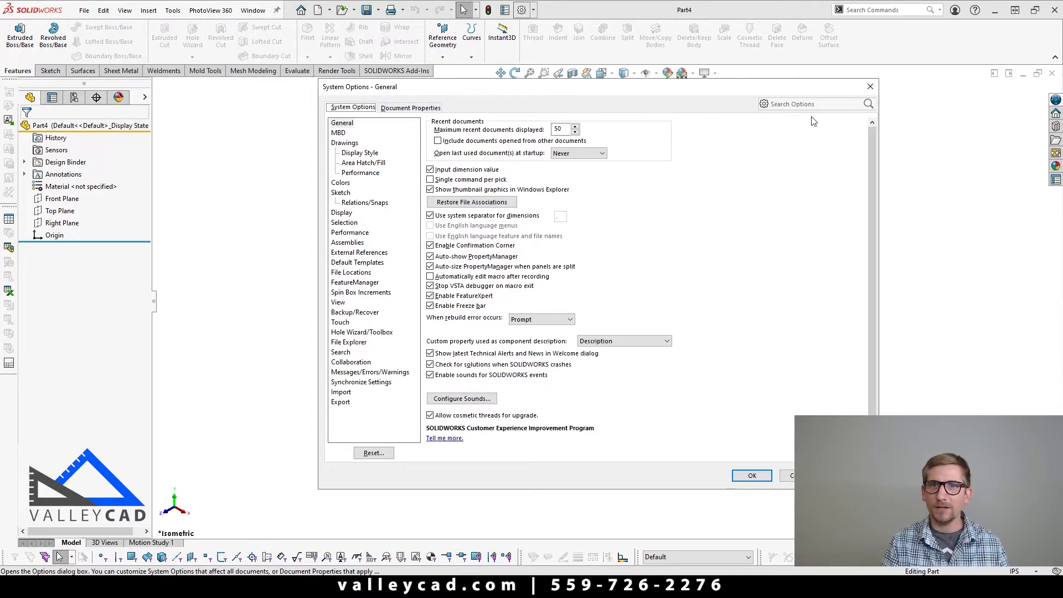
Search the options for "scale sketch", go to the "Scale sketch on first dimension creation" setting and close the options
{"action": "left_click", "coordinate": [782, 106]}
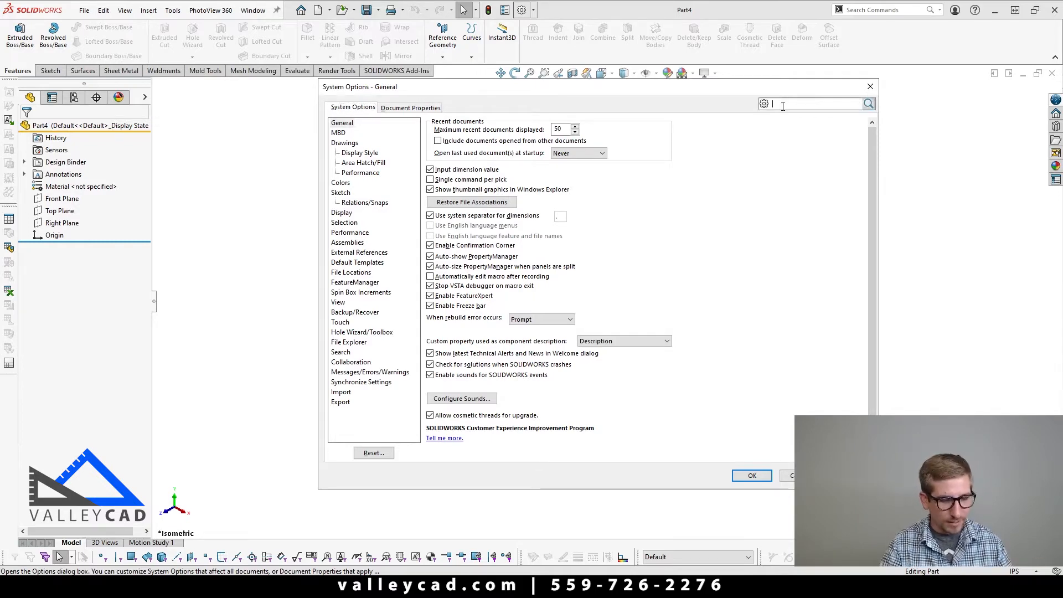
{"action": "type", "text": "s"}
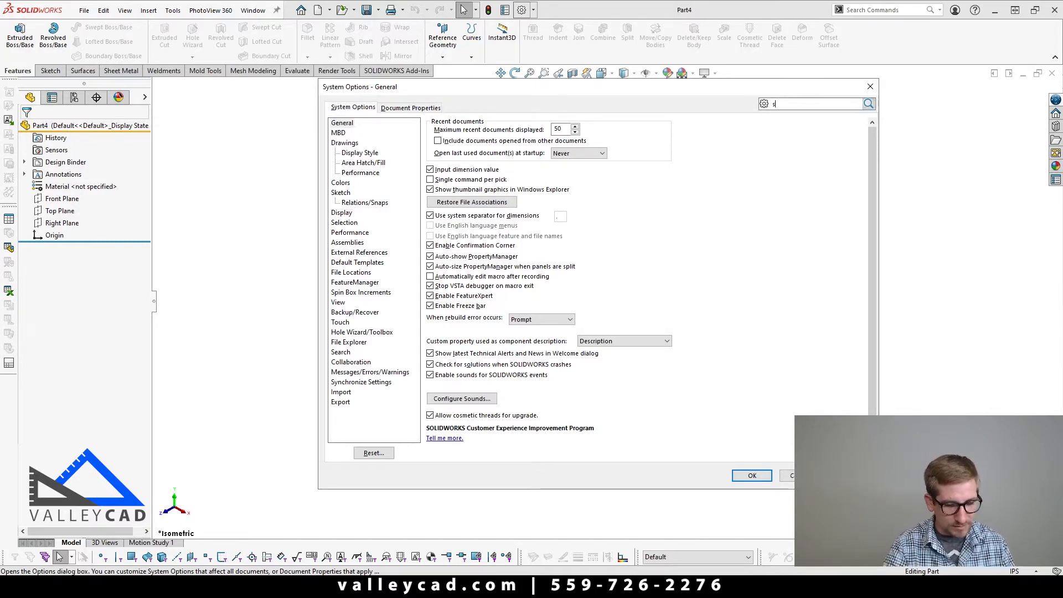
{"action": "type", "text": "cale sketch"}
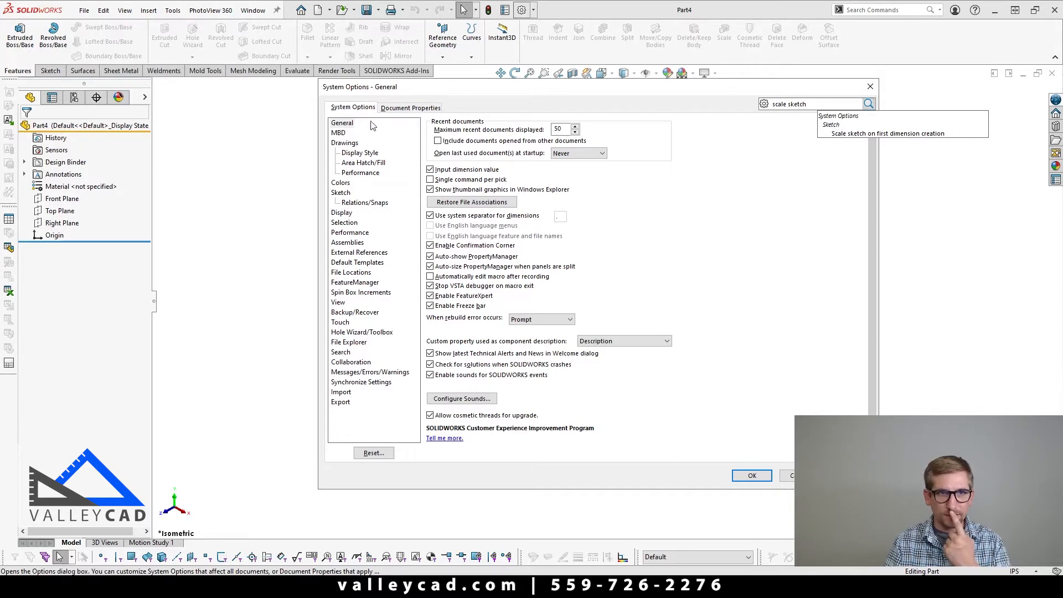
{"action": "left_click", "coordinate": [345, 194]}
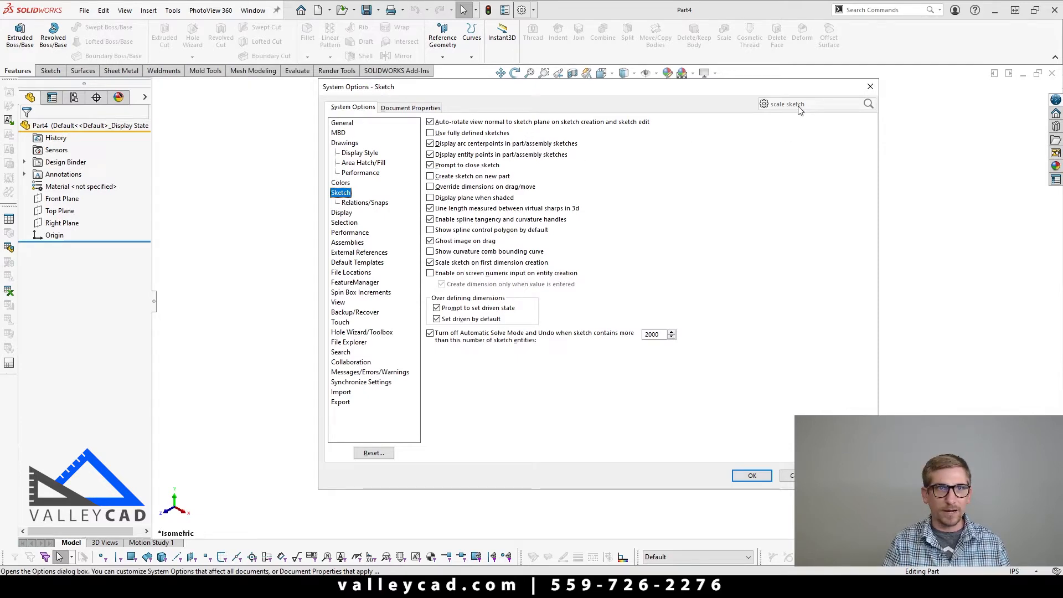
{"action": "left_click", "coordinate": [342, 124]}
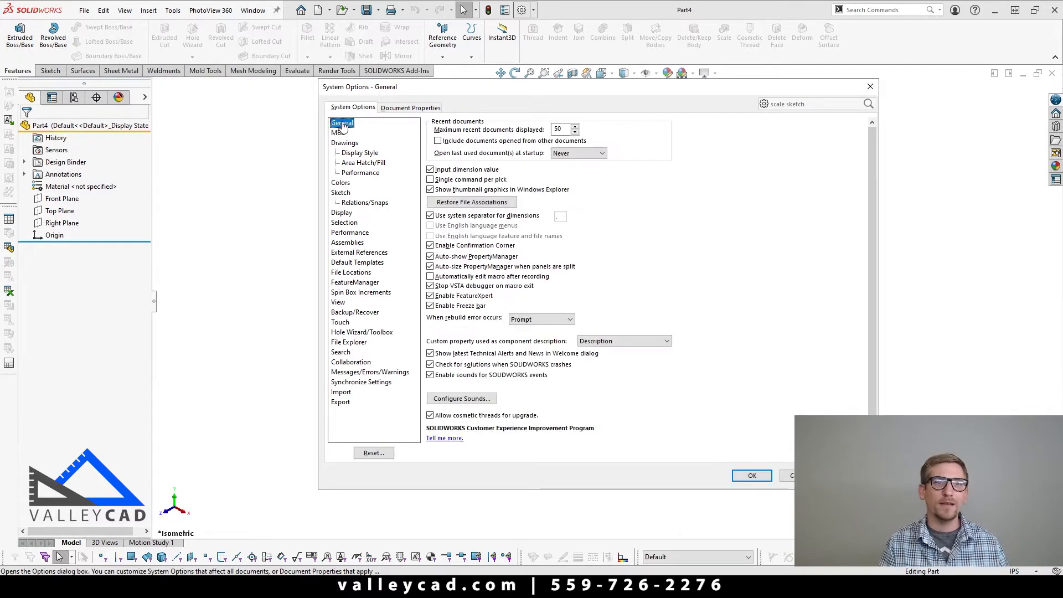
{"action": "left_click", "coordinate": [776, 105]}
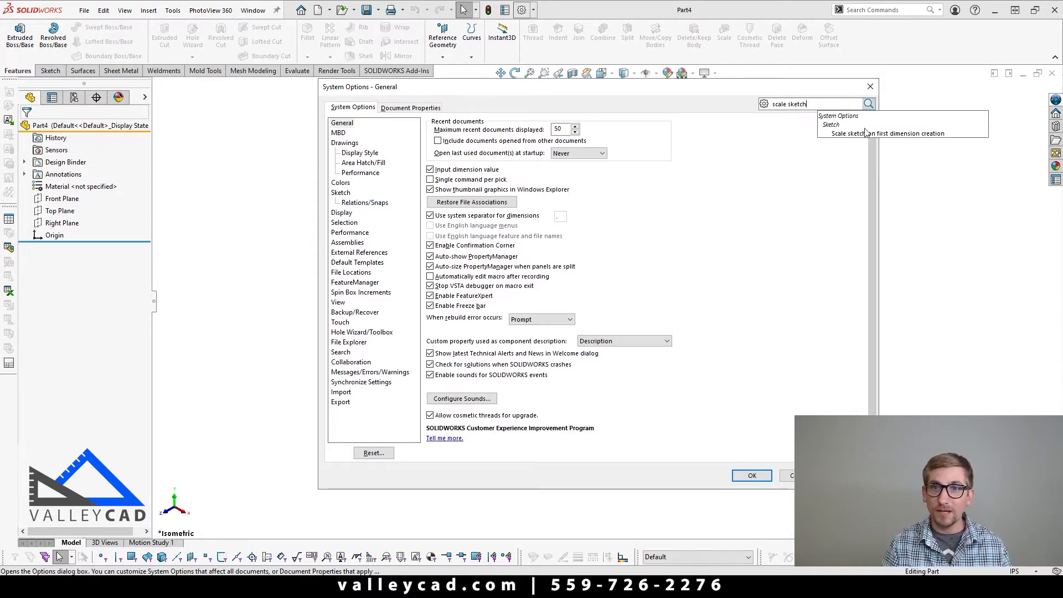
{"action": "left_click", "coordinate": [866, 133]}
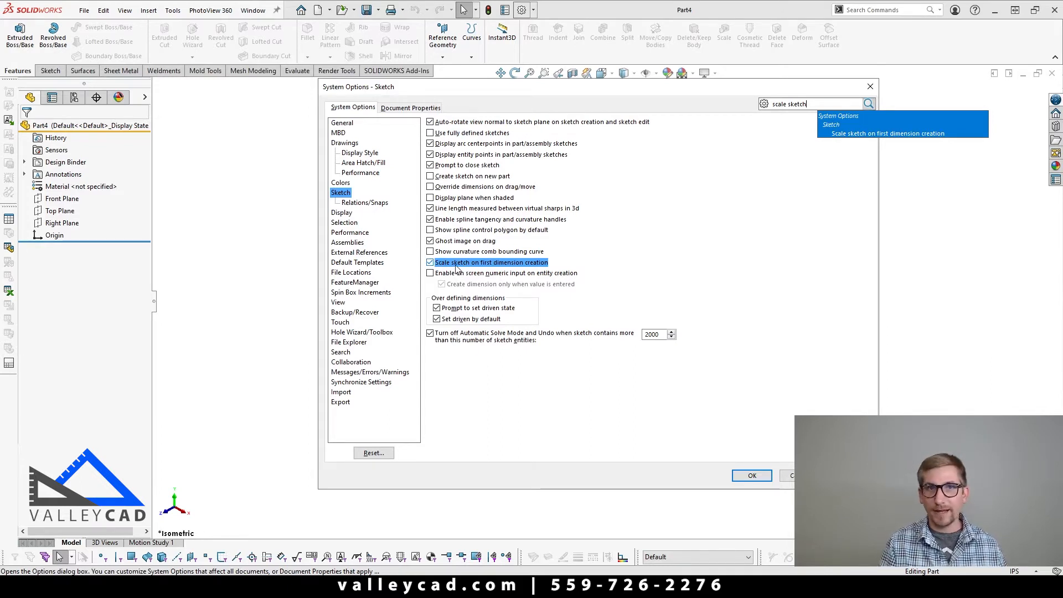
{"action": "left_click", "coordinate": [753, 476]}
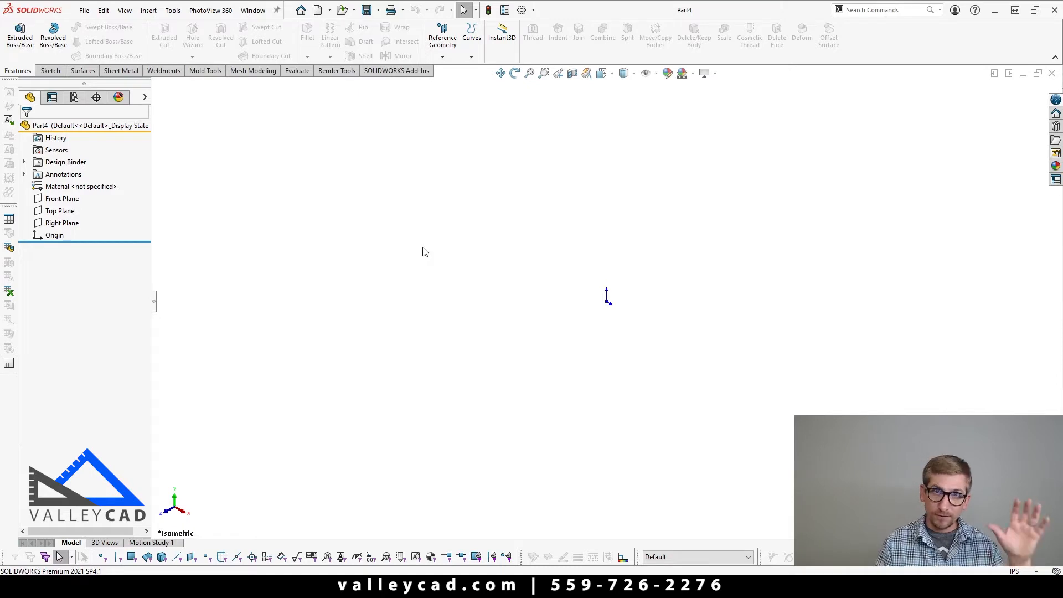
Sketch on the Top Plane a horizontal line about 4 in long from the origin, followed by a raised rectangular notch
{"action": "left_click", "coordinate": [59, 211]}
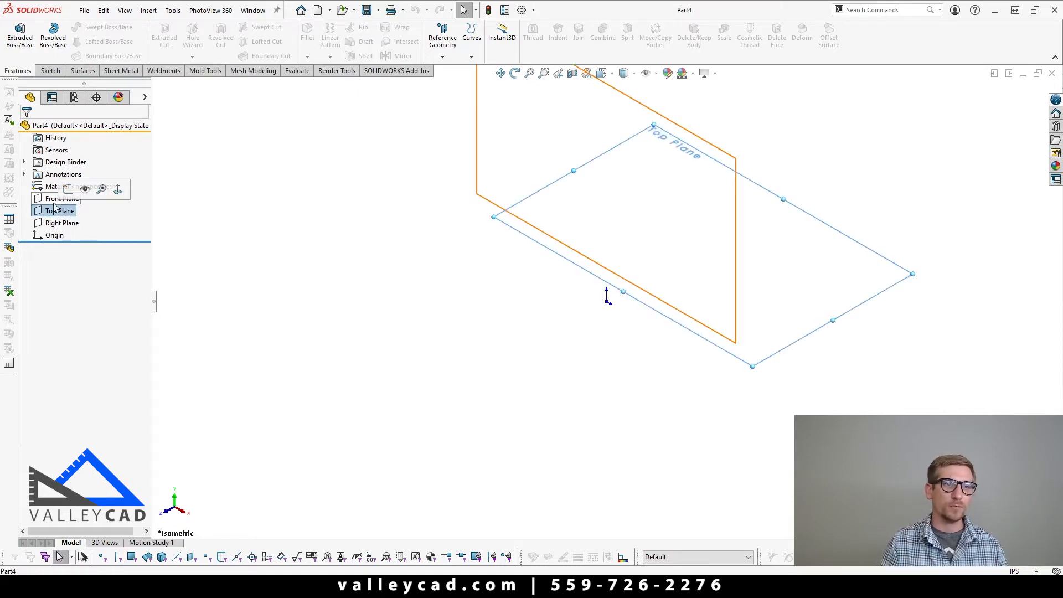
{"action": "left_click", "coordinate": [68, 190]}
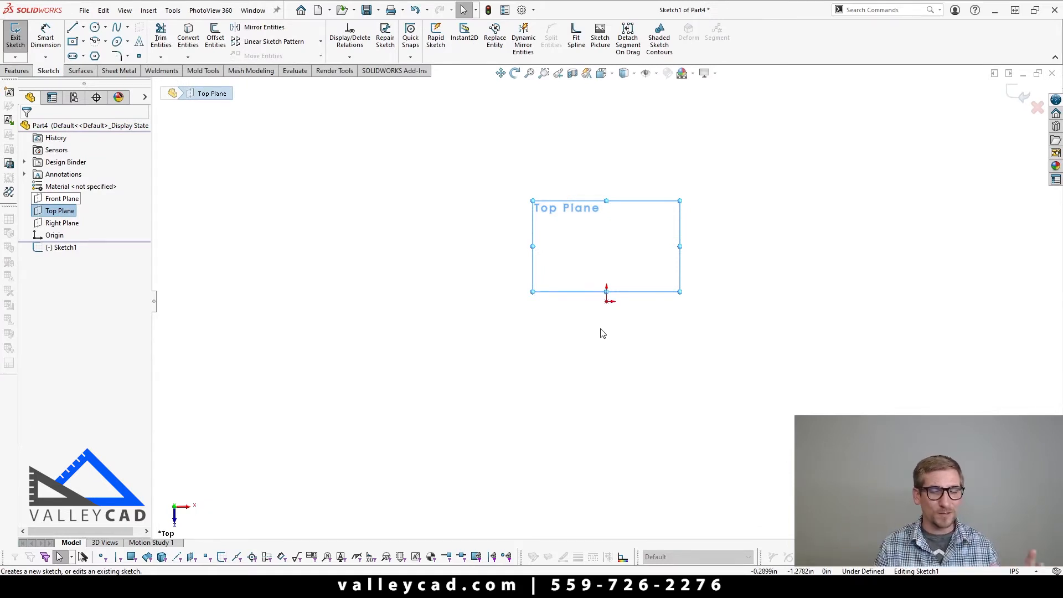
{"action": "left_click", "coordinate": [72, 27]}
{"action": "left_click", "coordinate": [606, 301]}
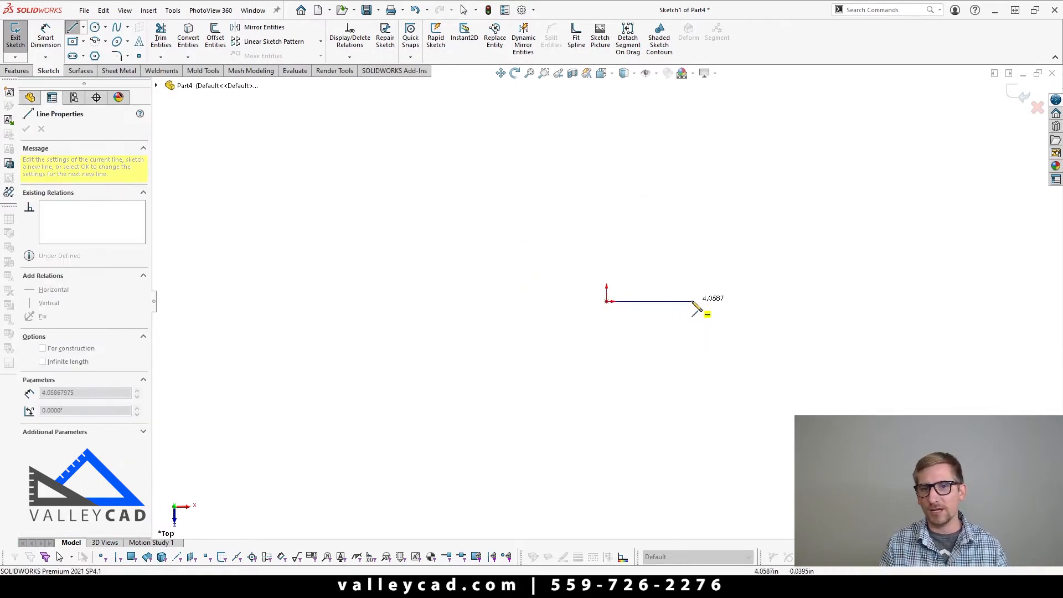
{"action": "left_click", "coordinate": [691, 301]}
{"action": "left_click", "coordinate": [691, 272]}
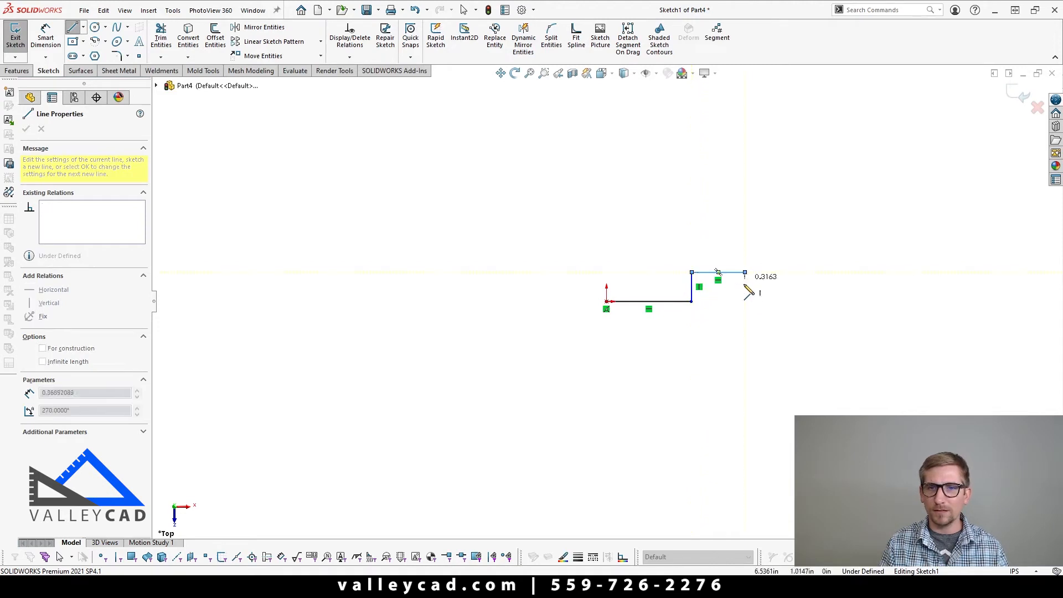
{"action": "left_click", "coordinate": [744, 272]}
{"action": "left_click", "coordinate": [745, 301]}
Complete the stepped profile with a long base line, a vertical end, an upper edge and sloped steps closing at the origin
{"action": "key", "text": "z"}
{"action": "key", "text": "z"}
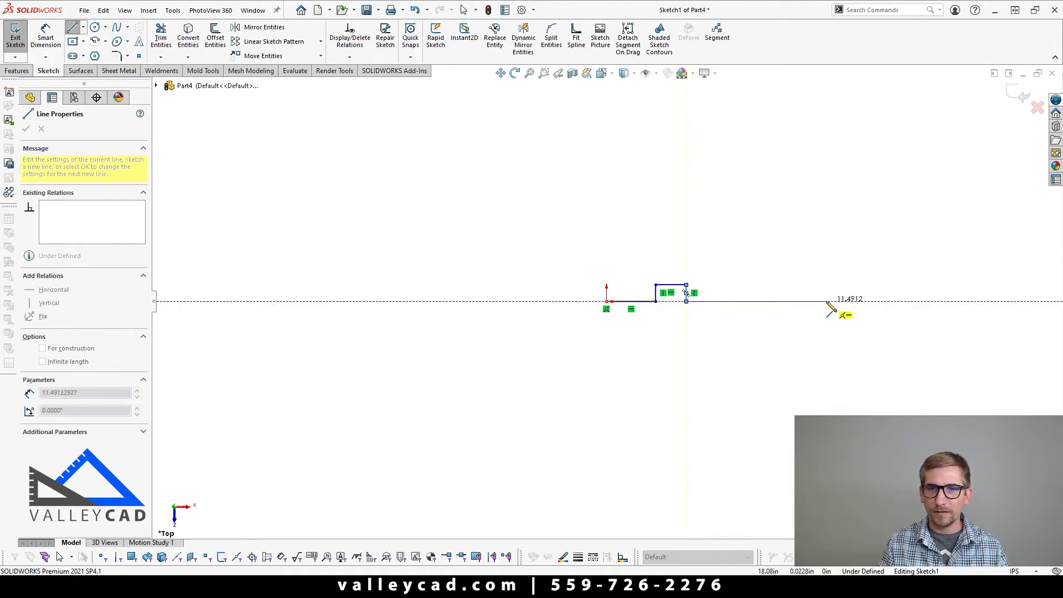
{"action": "left_click", "coordinate": [797, 301]}
{"action": "left_click", "coordinate": [797, 212]}
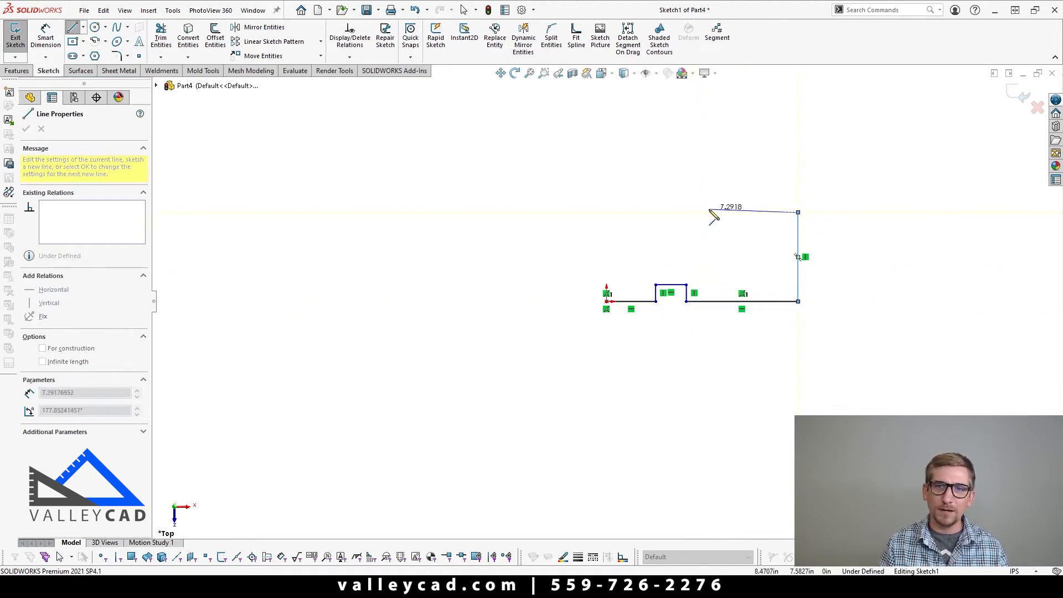
{"action": "left_click", "coordinate": [703, 213]}
{"action": "left_click", "coordinate": [691, 243]}
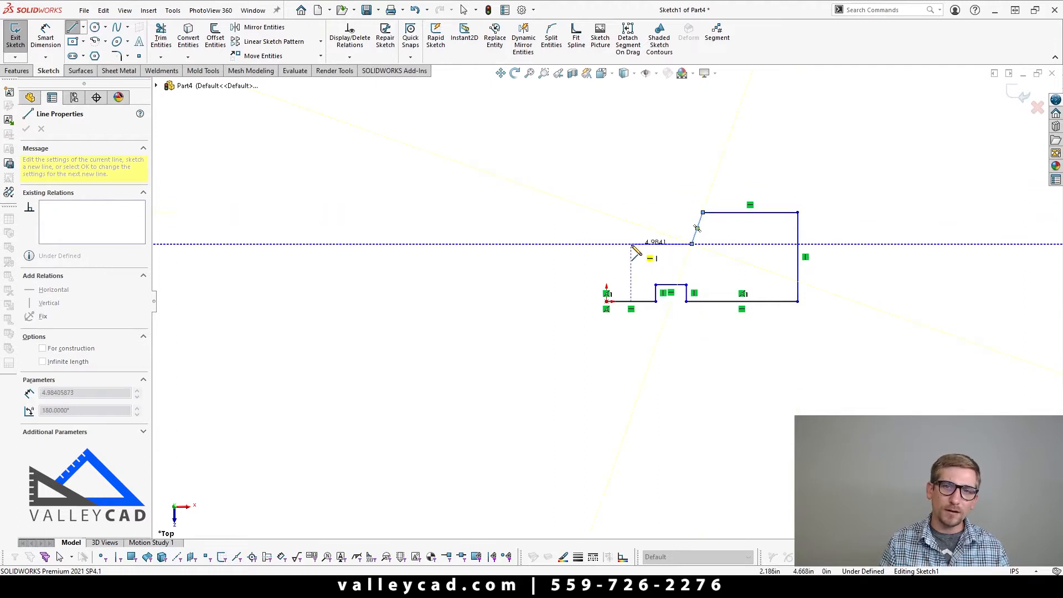
{"action": "left_click", "coordinate": [630, 243]}
{"action": "left_click", "coordinate": [624, 276]}
{"action": "left_click", "coordinate": [606, 301]}
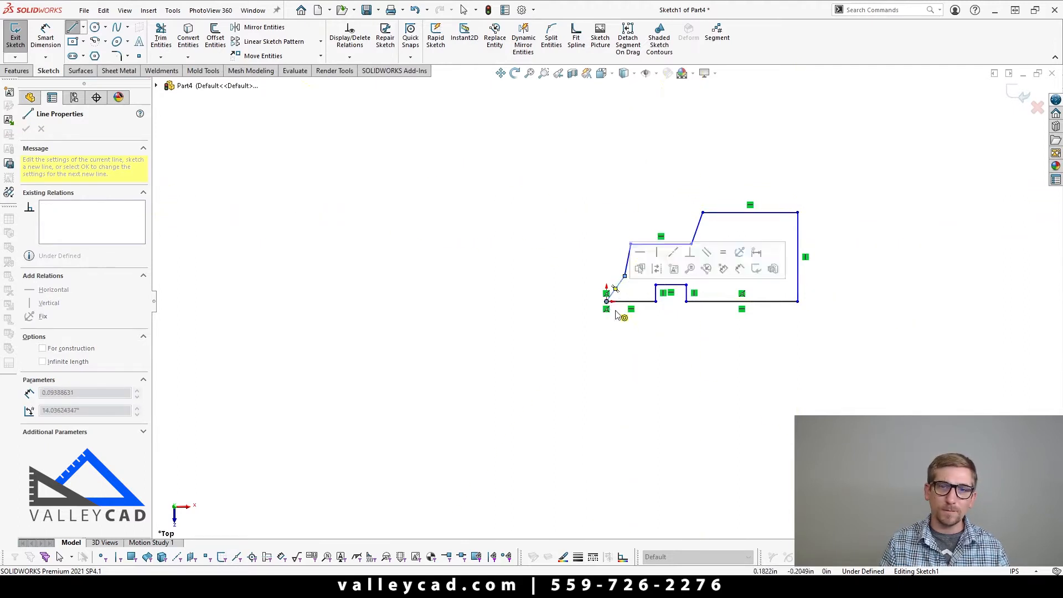
{"action": "key", "text": "Escape"}
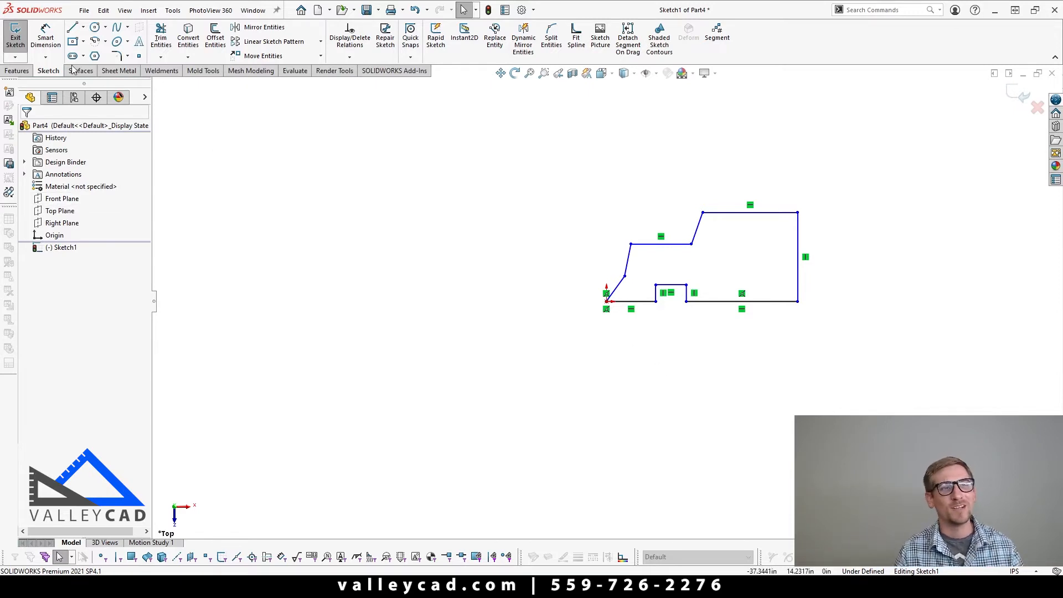
Dimension the profile's overall horizontal length as 80 in and exit the sketch, discarding its changes
{"action": "left_click", "coordinate": [46, 34]}
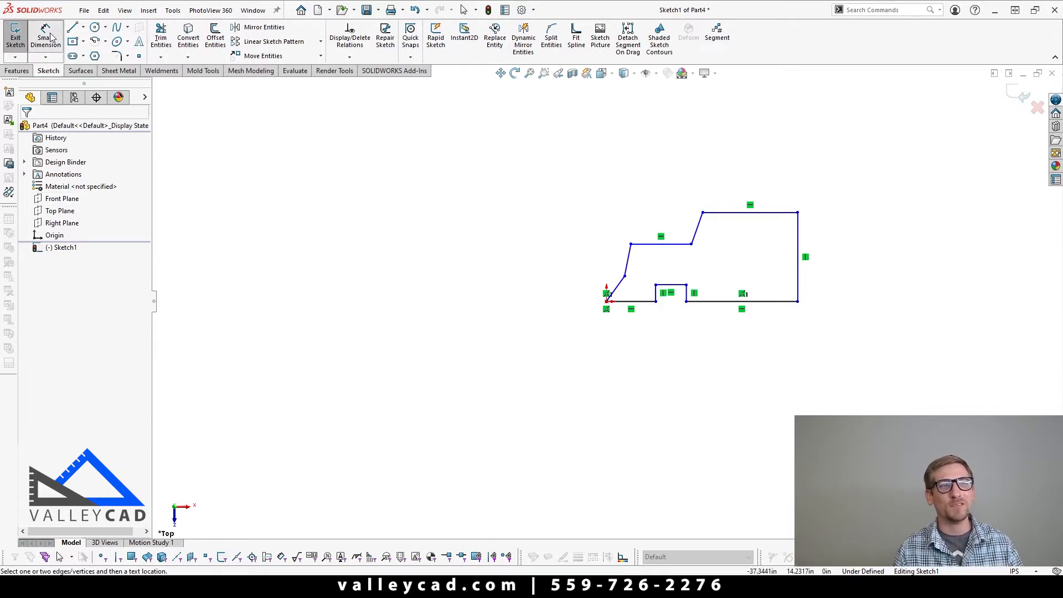
{"action": "left_click", "coordinate": [607, 301]}
{"action": "left_click", "coordinate": [797, 284]}
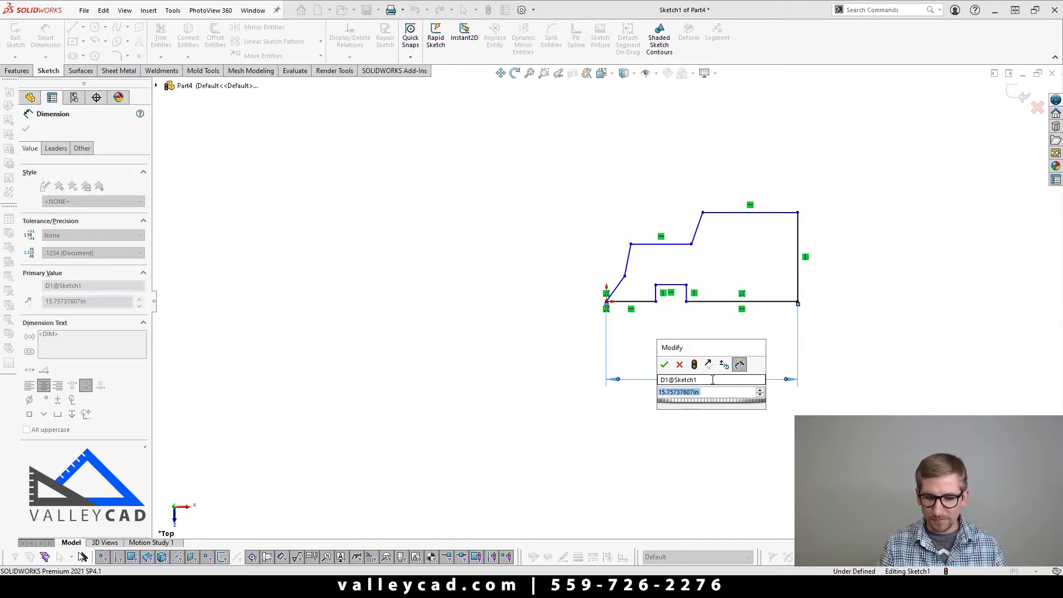
{"action": "type", "text": "80"}
{"action": "key", "text": "Return"}
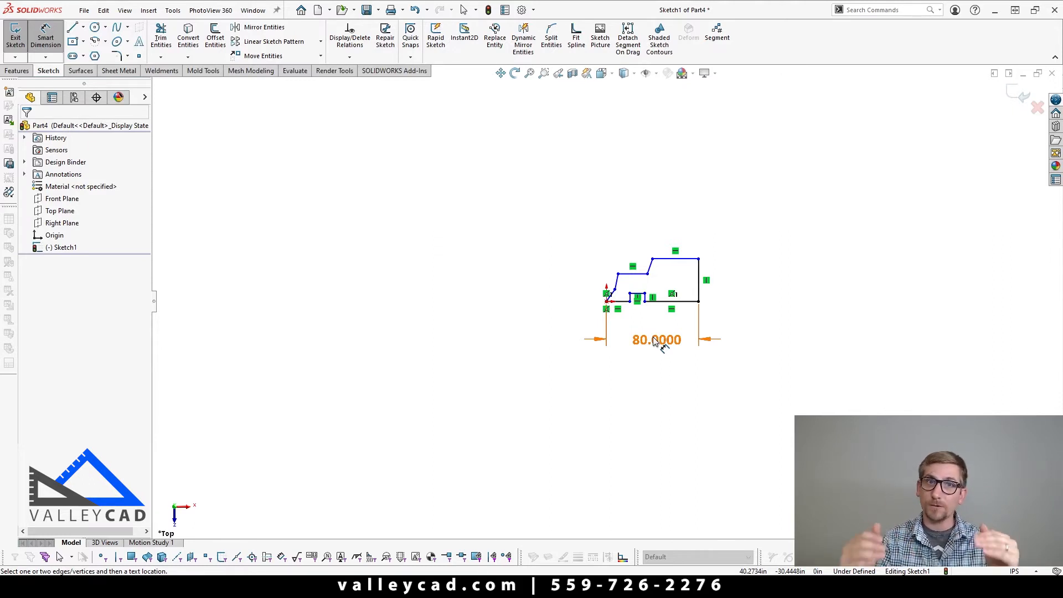
{"action": "left_click", "coordinate": [1036, 108]}
{"action": "left_click", "coordinate": [548, 297]}
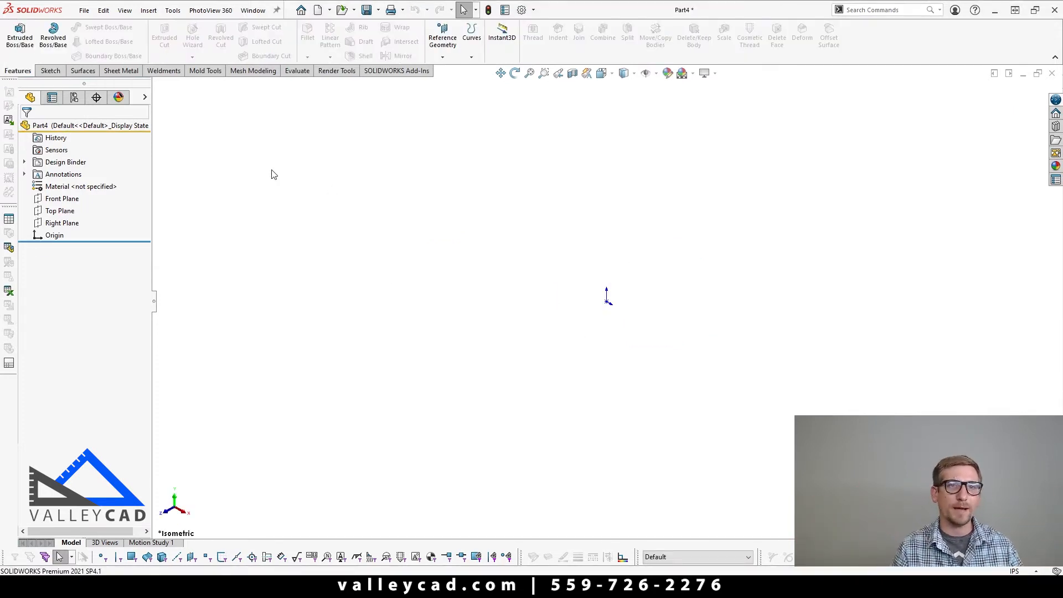
Create a new document from the Part template and start a sketch on its Top Plane
{"action": "left_click", "coordinate": [316, 10]}
{"action": "left_click", "coordinate": [375, 167]}
{"action": "left_click", "coordinate": [591, 386]}
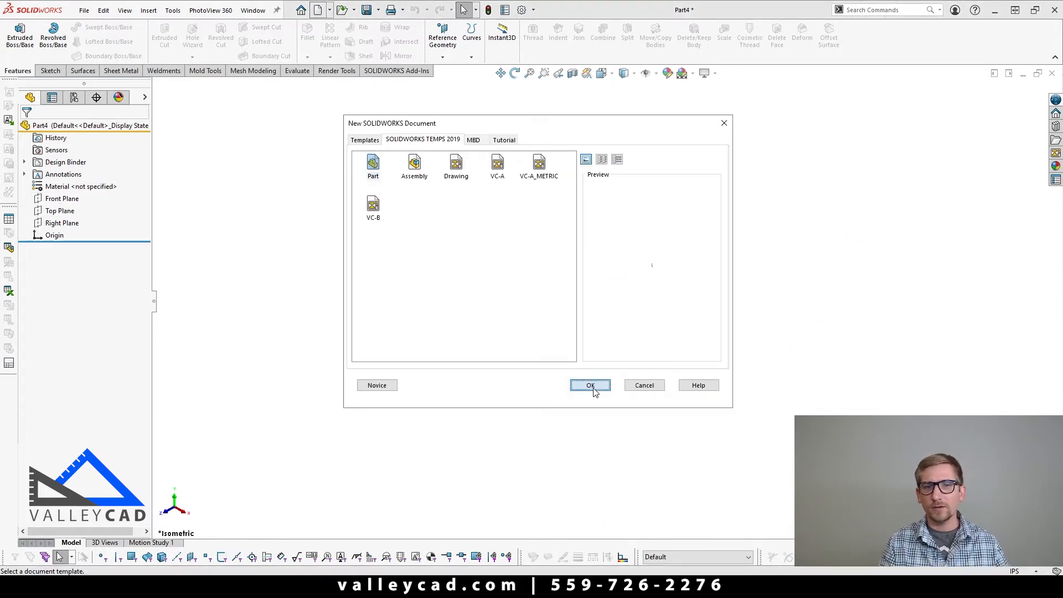
{"action": "left_click", "coordinate": [59, 211]}
{"action": "left_click", "coordinate": [72, 193]}
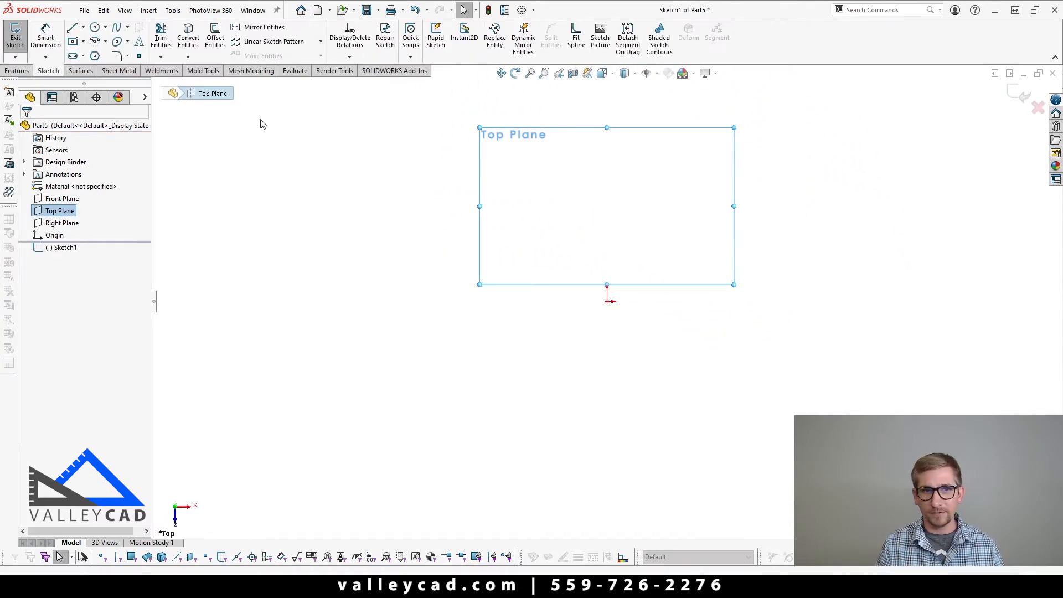
Sketch a horizontal line about 2.7 in long from the origin, followed by a raised rectangular notch about 0.8 in high
{"action": "left_click", "coordinate": [72, 27]}
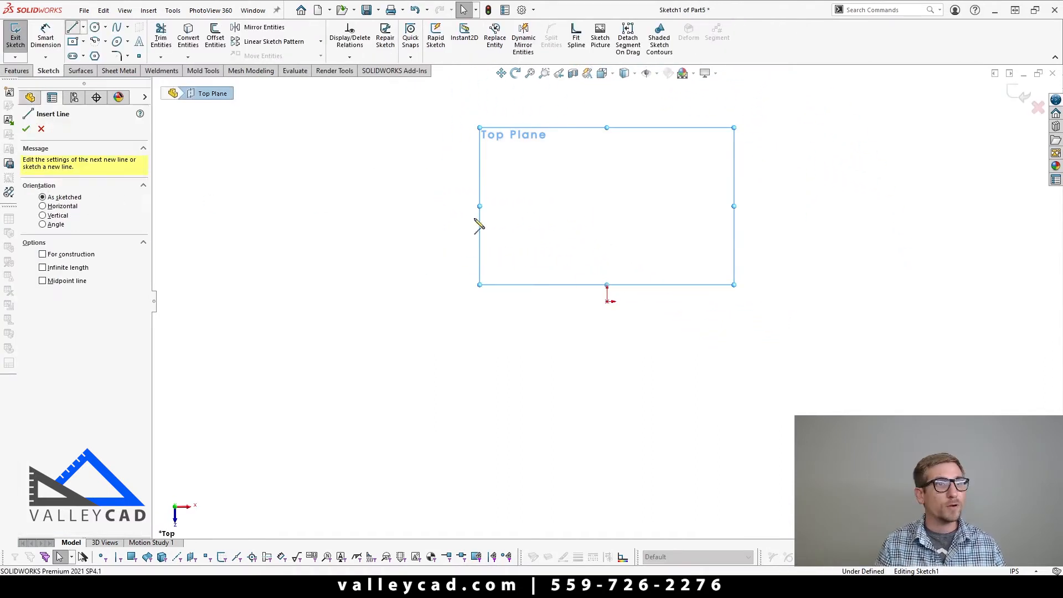
{"action": "left_click", "coordinate": [607, 301]}
{"action": "left_click", "coordinate": [704, 301]}
{"action": "left_click", "coordinate": [704, 273]}
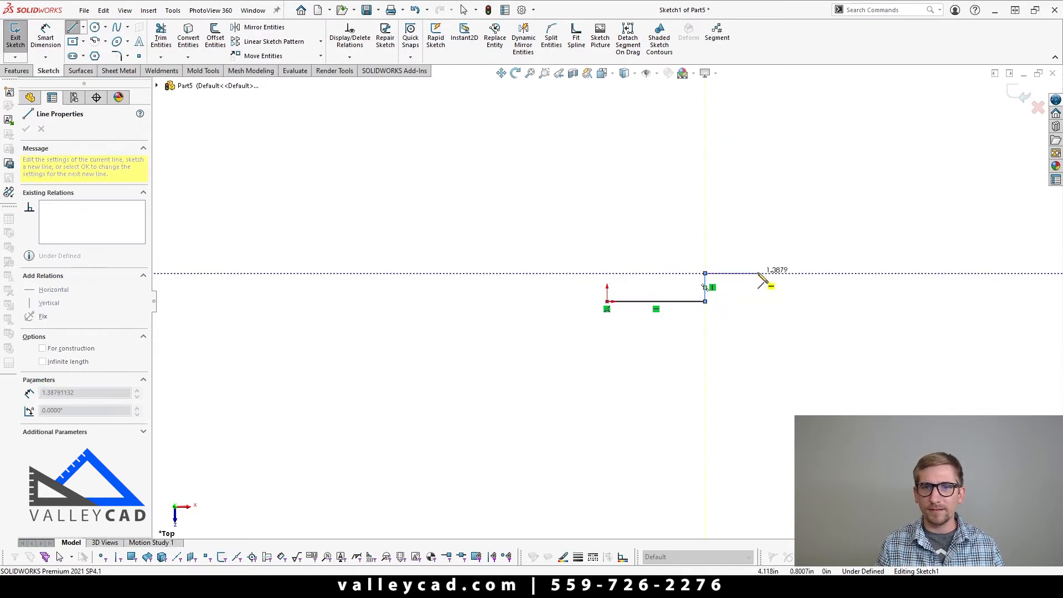
{"action": "left_click", "coordinate": [757, 274]}
{"action": "left_click", "coordinate": [757, 301]}
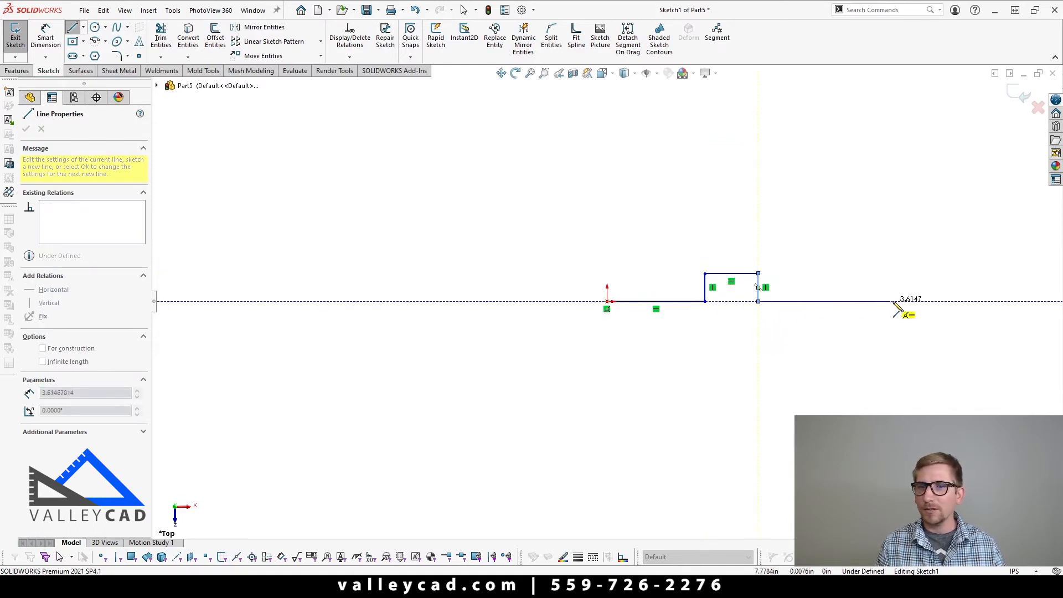
Complete the profile with a base line ending about 8.4 in from the origin, a vertical end, an upper edge and sloped steps closing at the origin
{"action": "left_click", "coordinate": [912, 301]}
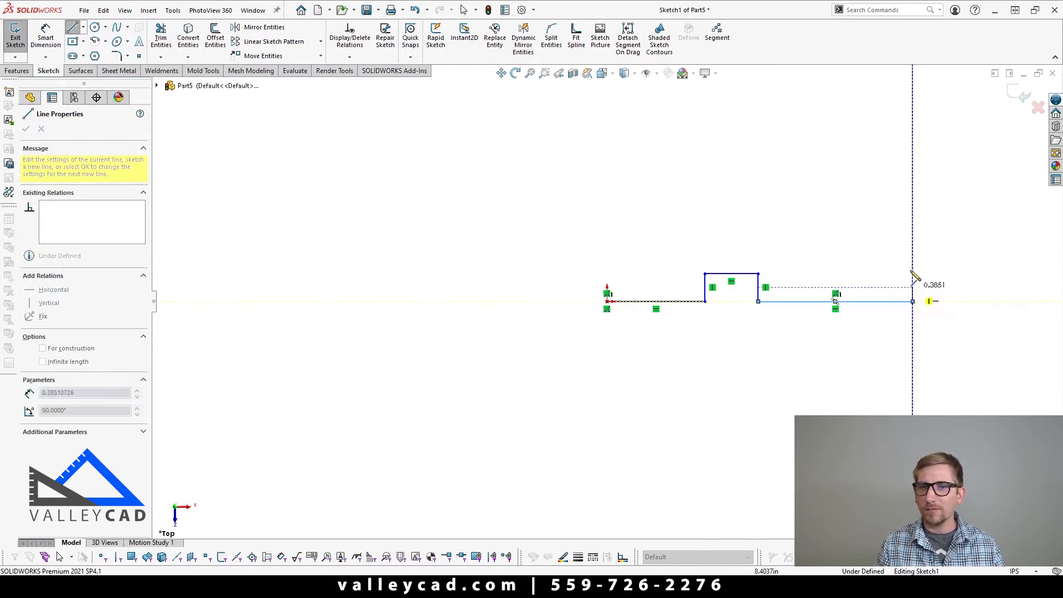
{"action": "left_click", "coordinate": [632, 138]}
{"action": "left_click", "coordinate": [645, 234]}
{"action": "left_click", "coordinate": [588, 244]}
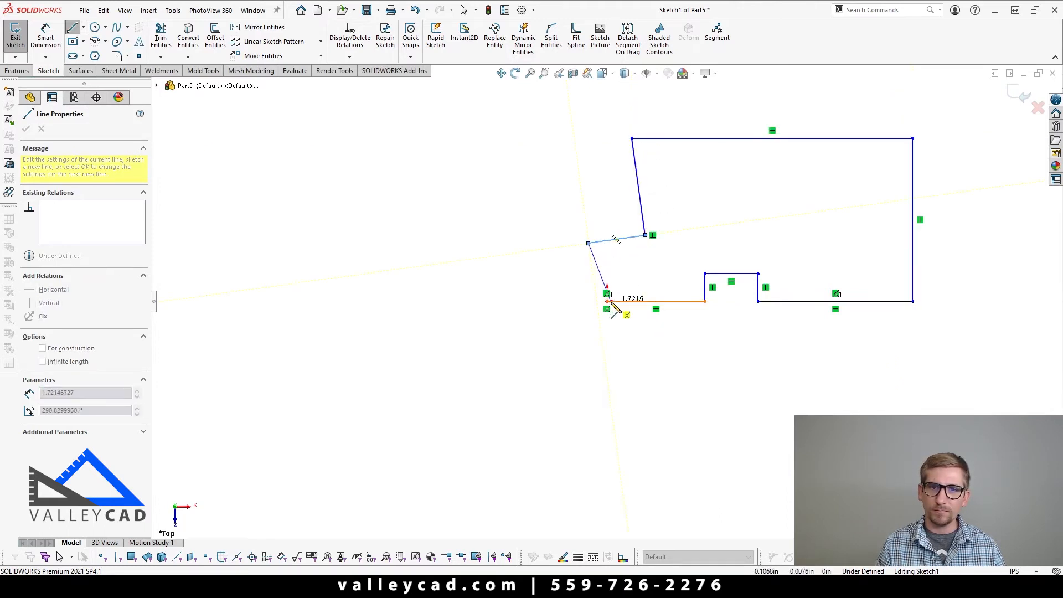
{"action": "left_click", "coordinate": [607, 301]}
{"action": "key", "text": "Escape"}
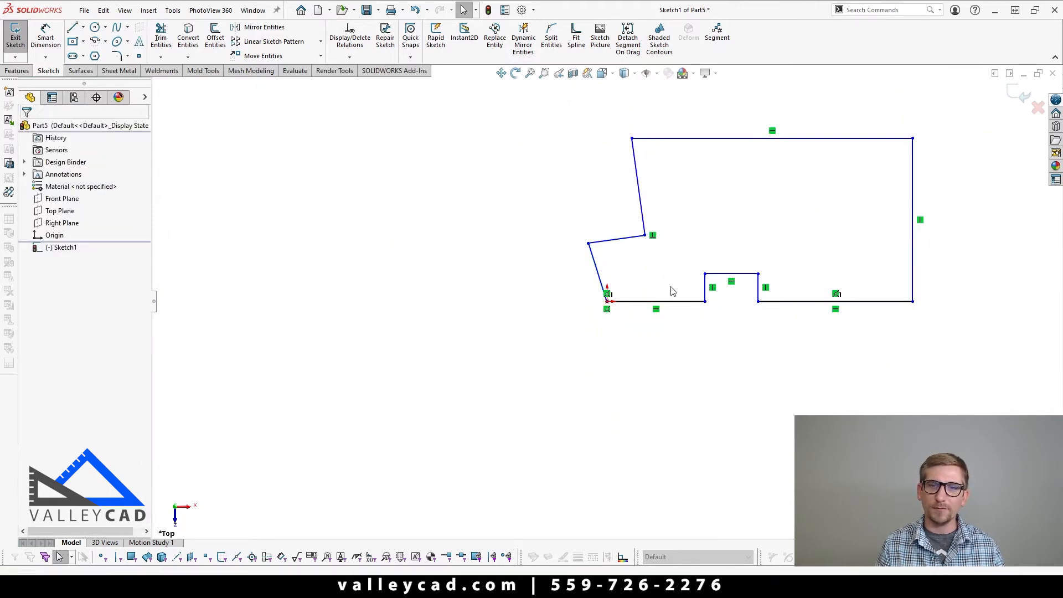
Dimension the short base segment between the origin and the notch as 3 in
{"action": "scroll", "coordinate": [795, 339], "scroll_direction": "up", "scroll_amount": 2}
{"action": "scroll", "coordinate": [632, 265], "scroll_direction": "down", "scroll_amount": 4}
{"action": "scroll", "coordinate": [633, 264], "scroll_direction": "down", "scroll_amount": 4}
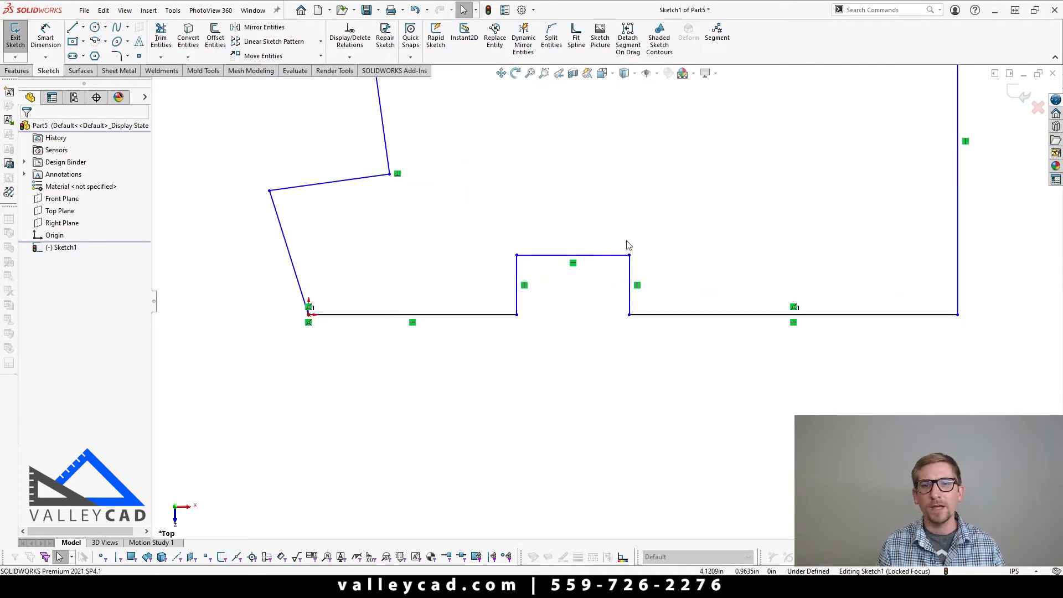
{"action": "scroll", "coordinate": [626, 242], "scroll_direction": "up", "scroll_amount": 4}
{"action": "scroll", "coordinate": [630, 161], "scroll_direction": "down", "scroll_amount": 2}
{"action": "left_click", "coordinate": [46, 38]}
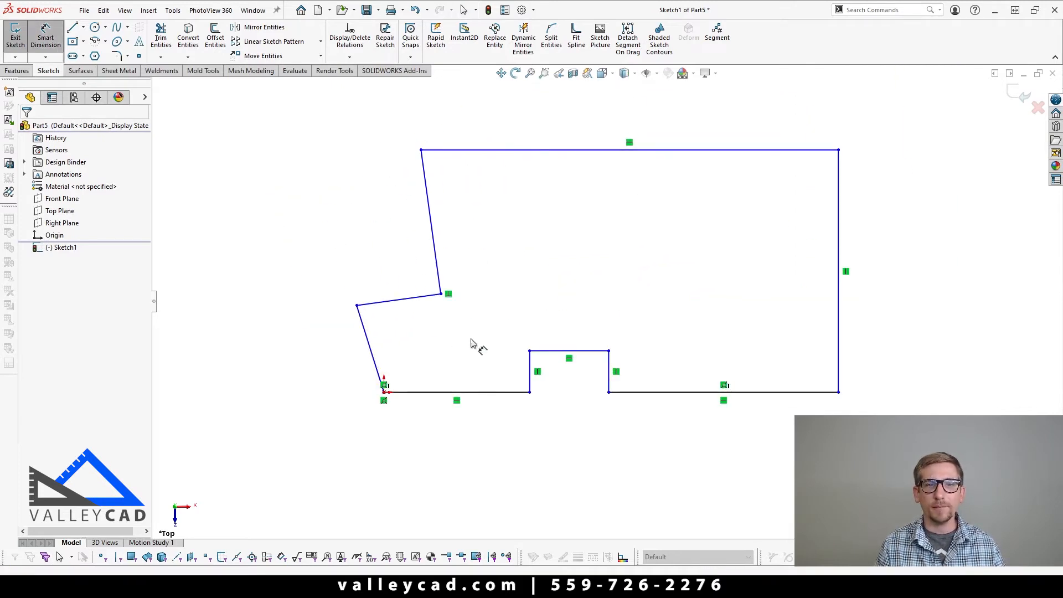
{"action": "left_click", "coordinate": [384, 391]}
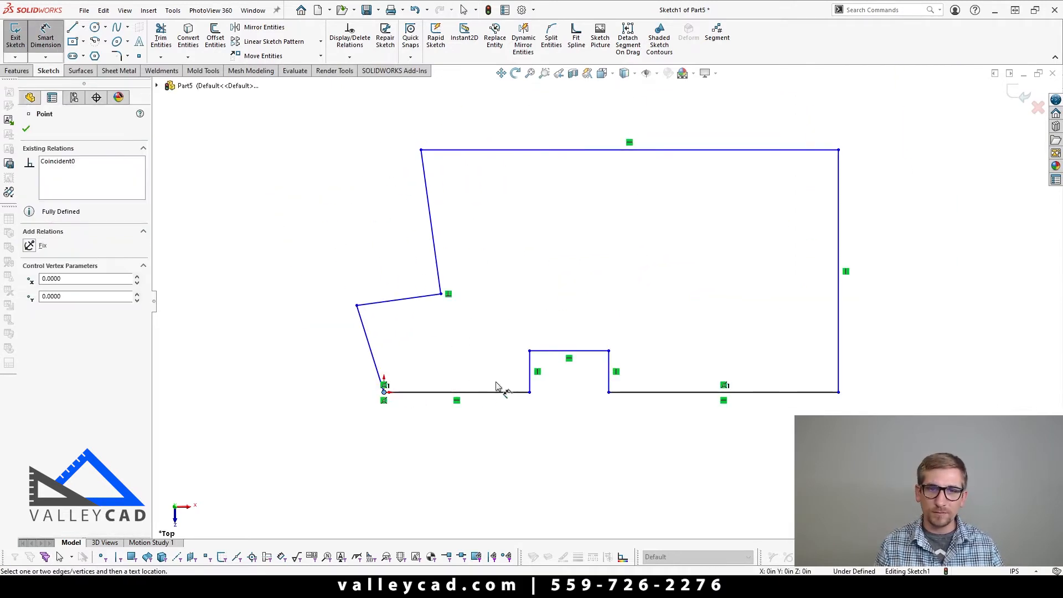
{"action": "left_click", "coordinate": [528, 389]}
{"action": "left_click", "coordinate": [469, 468]}
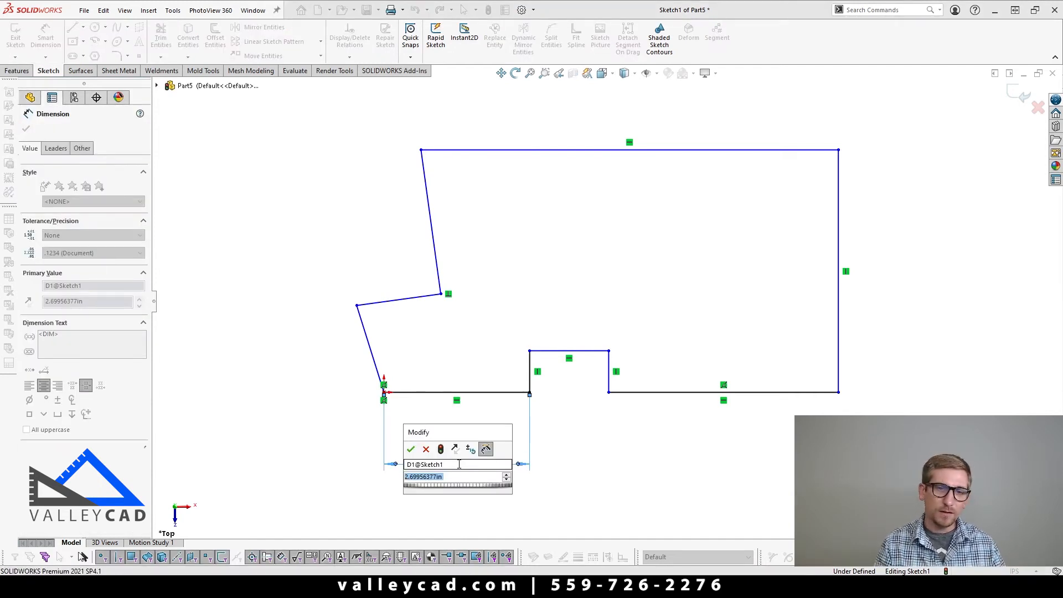
{"action": "type", "text": "3"}
{"action": "key", "text": "Return"}
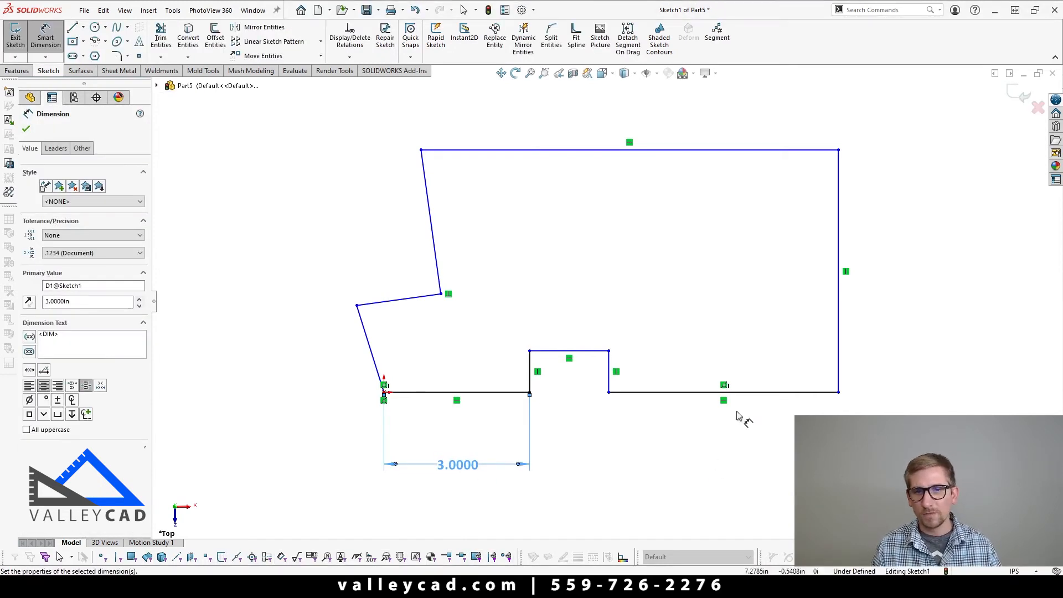
Dimension the overall horizontal length from the origin to the far vertical edge as 80 in
{"action": "scroll", "coordinate": [775, 392], "scroll_direction": "down", "scroll_amount": 2}
{"action": "left_click", "coordinate": [304, 392]}
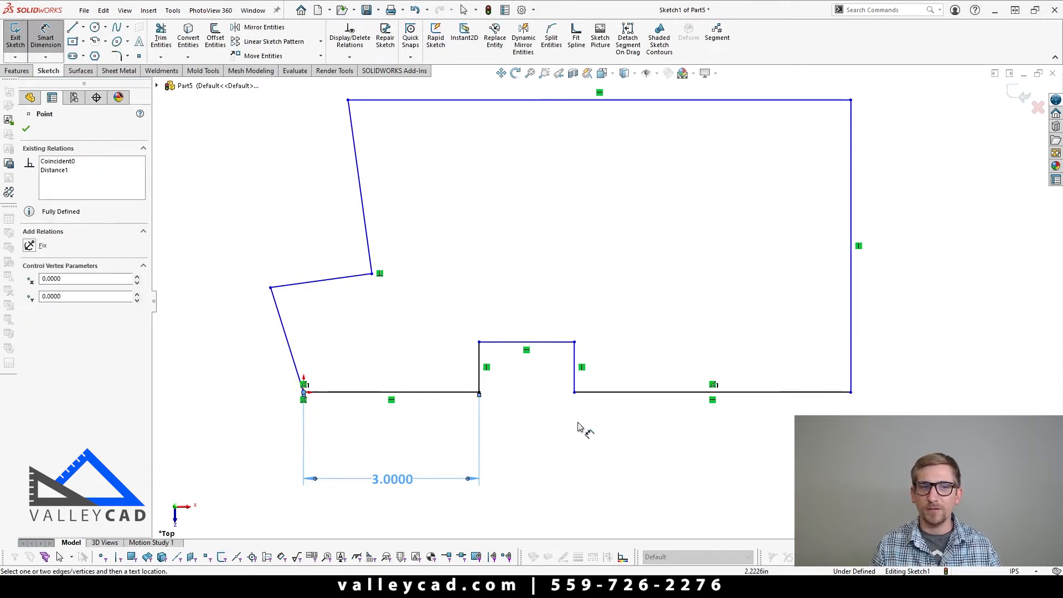
{"action": "left_click", "coordinate": [850, 380]}
{"action": "key", "text": "f"}
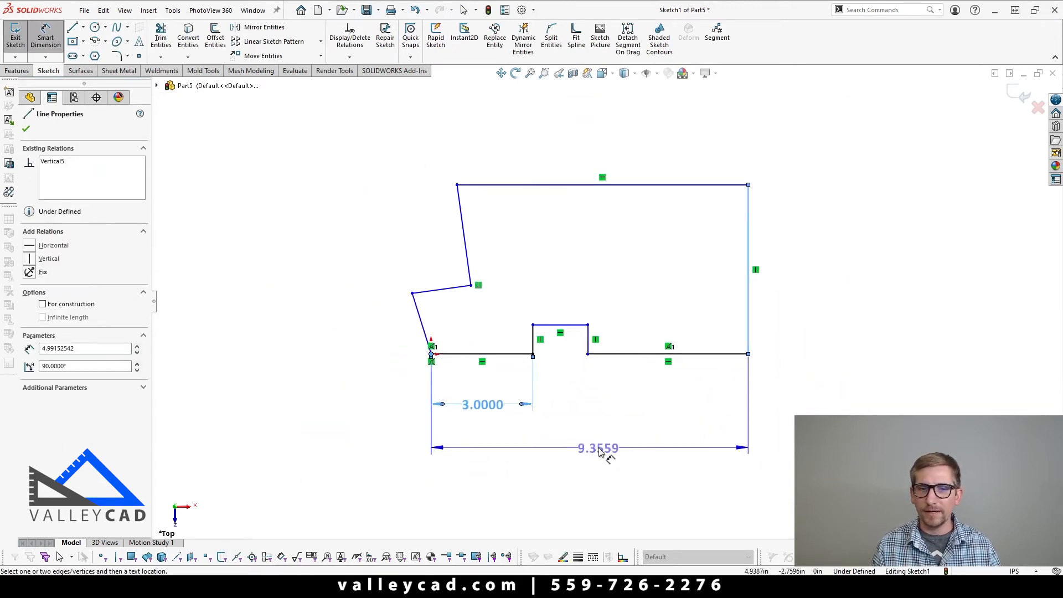
{"action": "left_click", "coordinate": [599, 451]}
{"action": "type", "text": "80"}
{"action": "key", "text": "Return"}
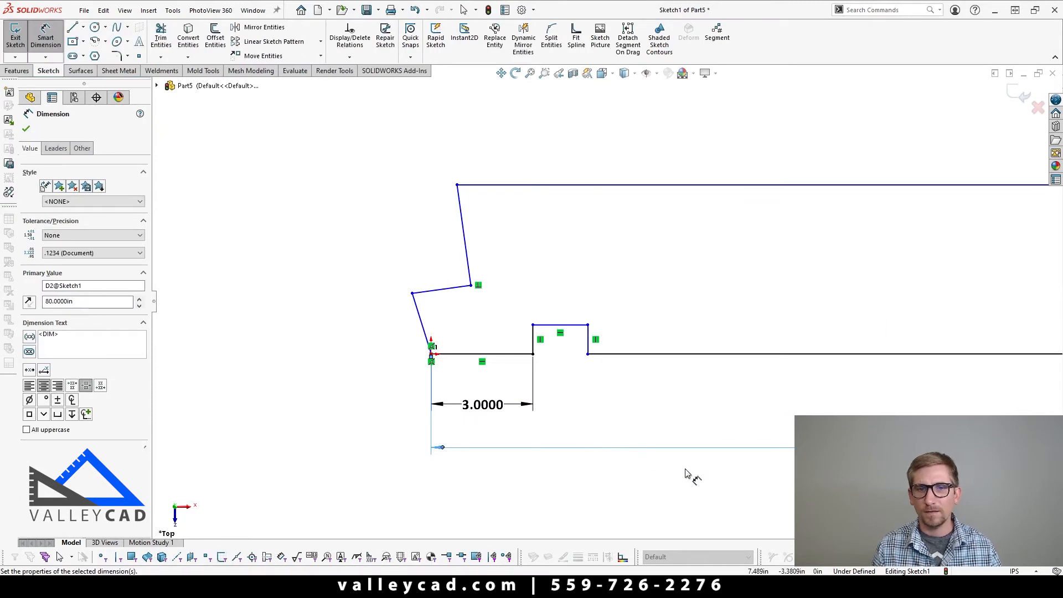
{"action": "key", "text": "Escape"}
{"action": "key", "text": "f"}
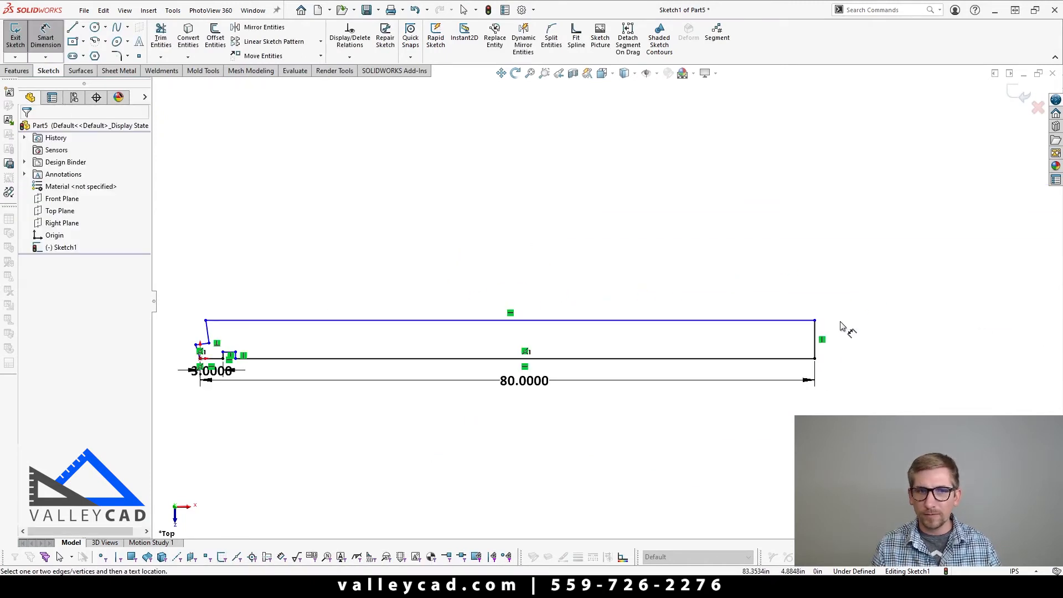
Delete the entire dimensioned profile from the sketch
{"action": "scroll", "coordinate": [720, 335], "scroll_direction": "down", "scroll_amount": 3}
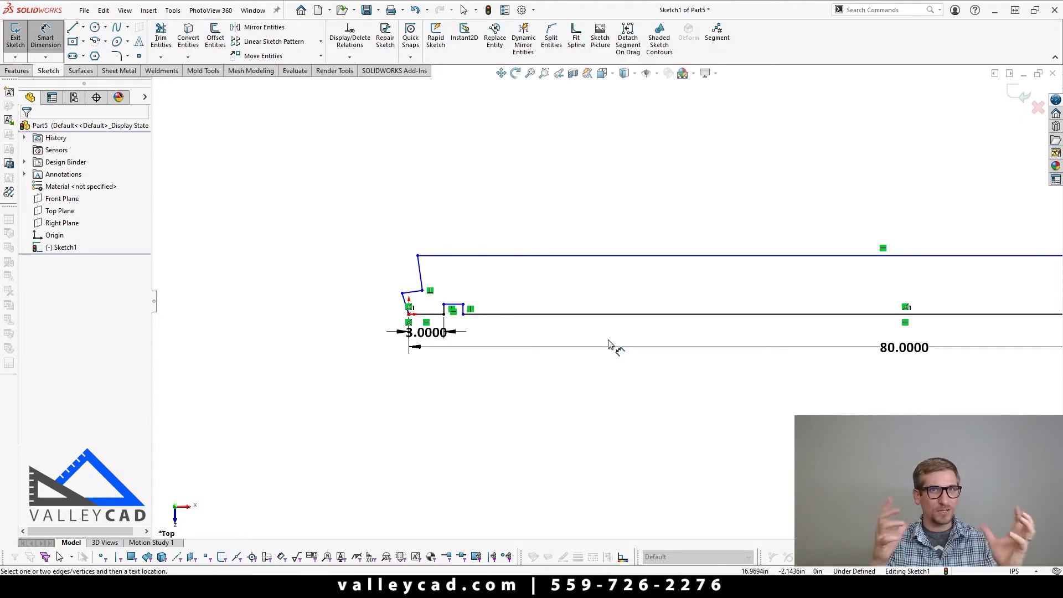
{"action": "scroll", "coordinate": [604, 345], "scroll_direction": "up", "scroll_amount": 5}
{"action": "key", "text": "Escape"}
{"action": "left_click_drag", "start_coordinate": [936, 373], "coordinate": [389, 166]}
{"action": "key", "text": "Delete"}
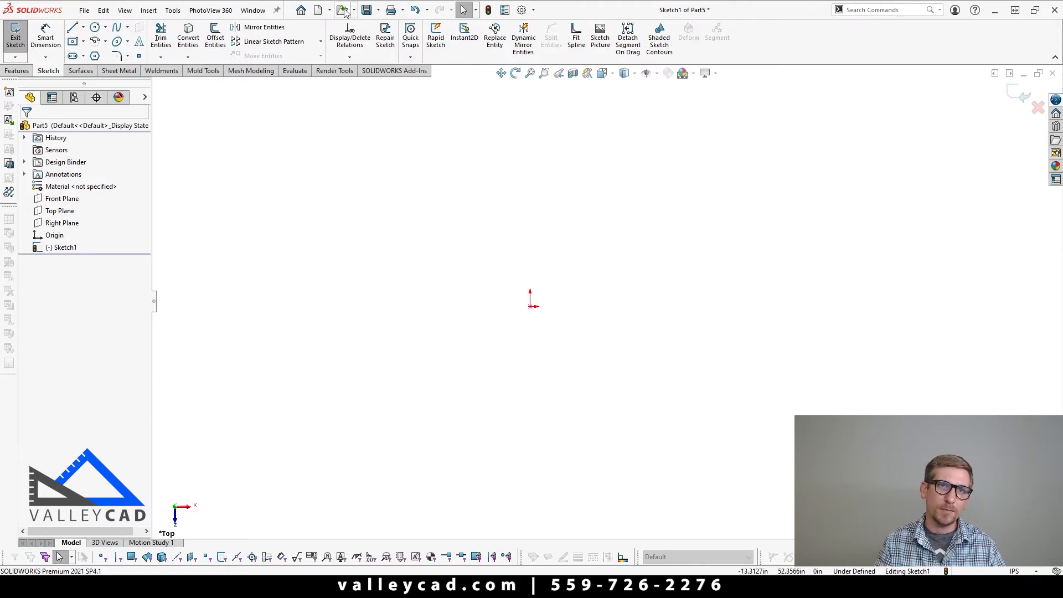
Turn off "Scale sketch on first dimension creation" in the system options for sketches
{"action": "left_click", "coordinate": [522, 11]}
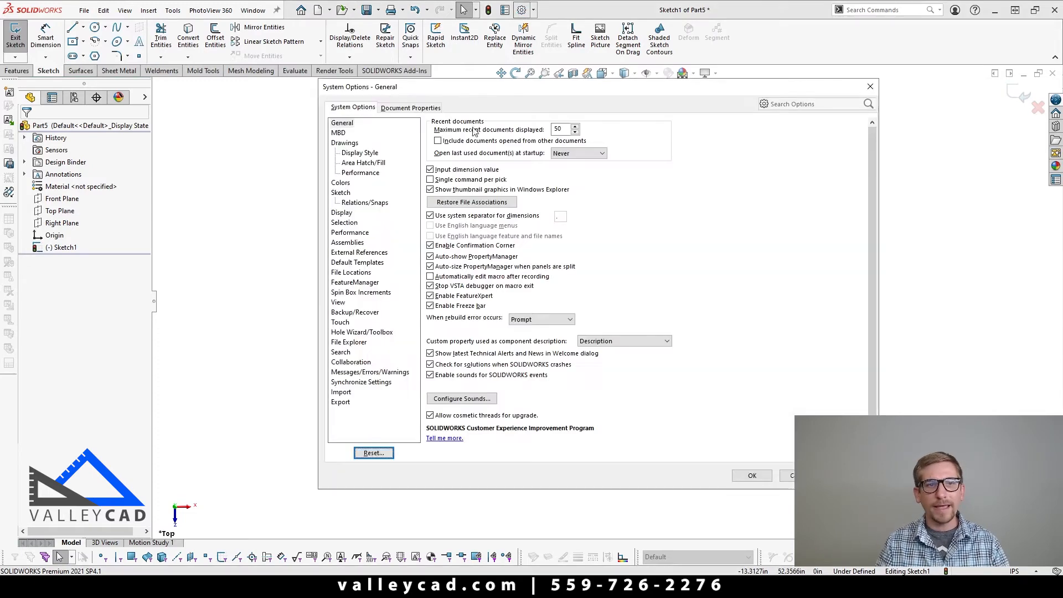
{"action": "left_click", "coordinate": [340, 193]}
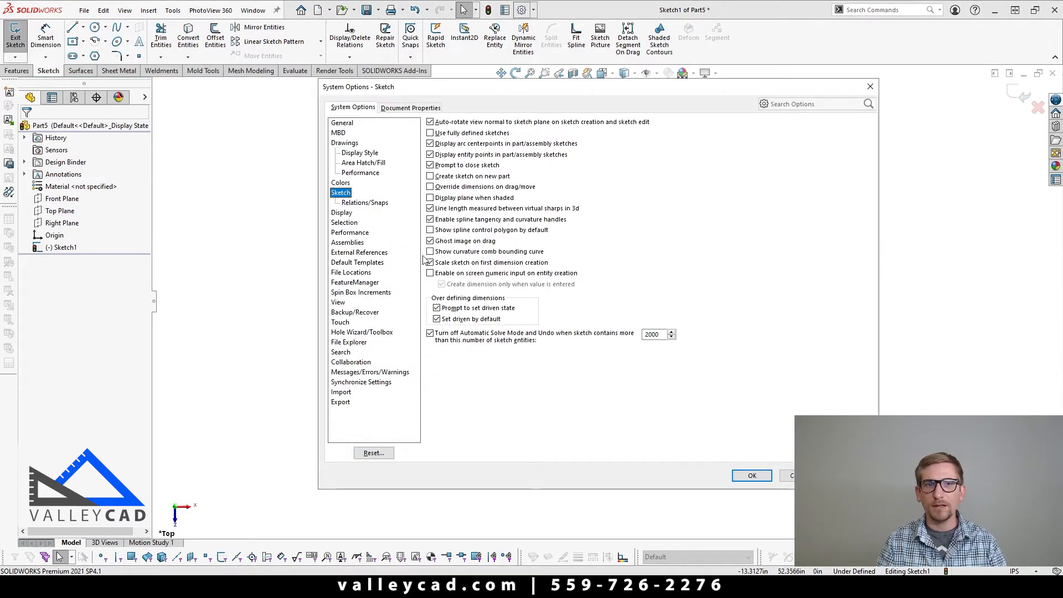
{"action": "left_click", "coordinate": [430, 263]}
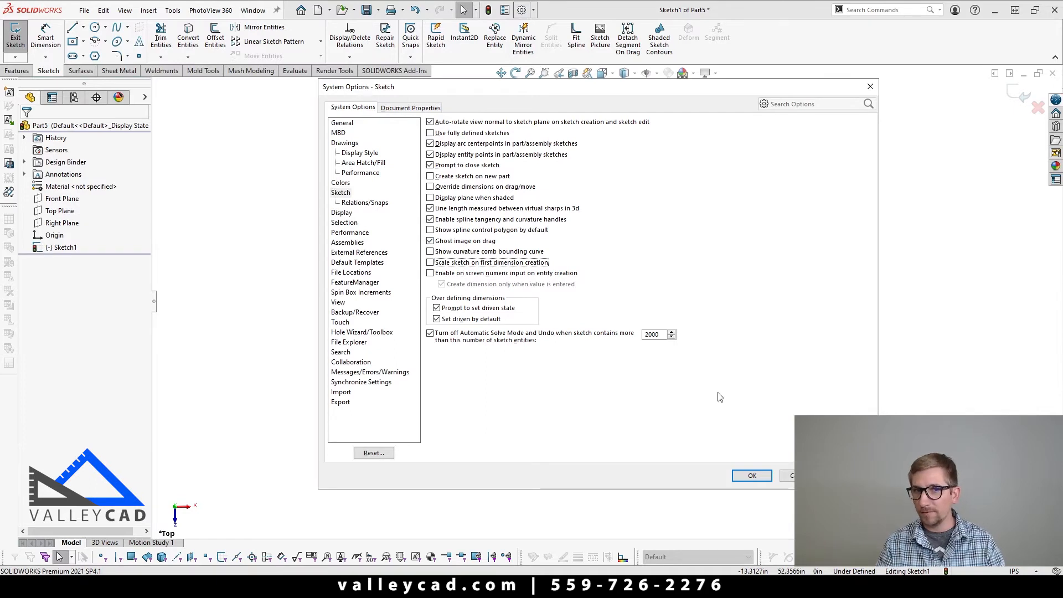
{"action": "left_click", "coordinate": [752, 476]}
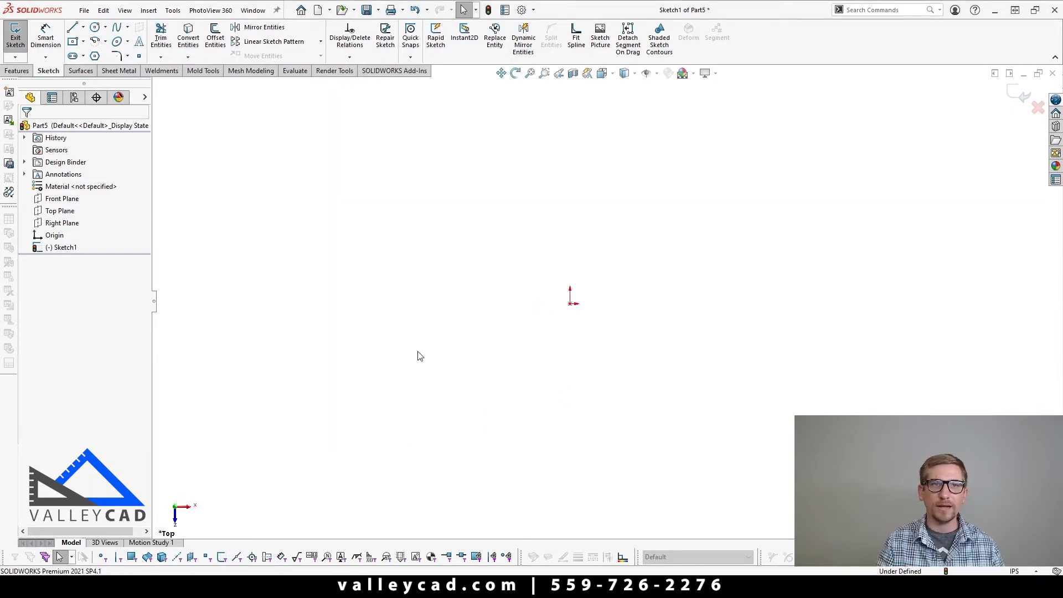
Exit the empty sketch, discarding its changes, and create a new document from the Part template
{"action": "left_click", "coordinate": [1037, 107]}
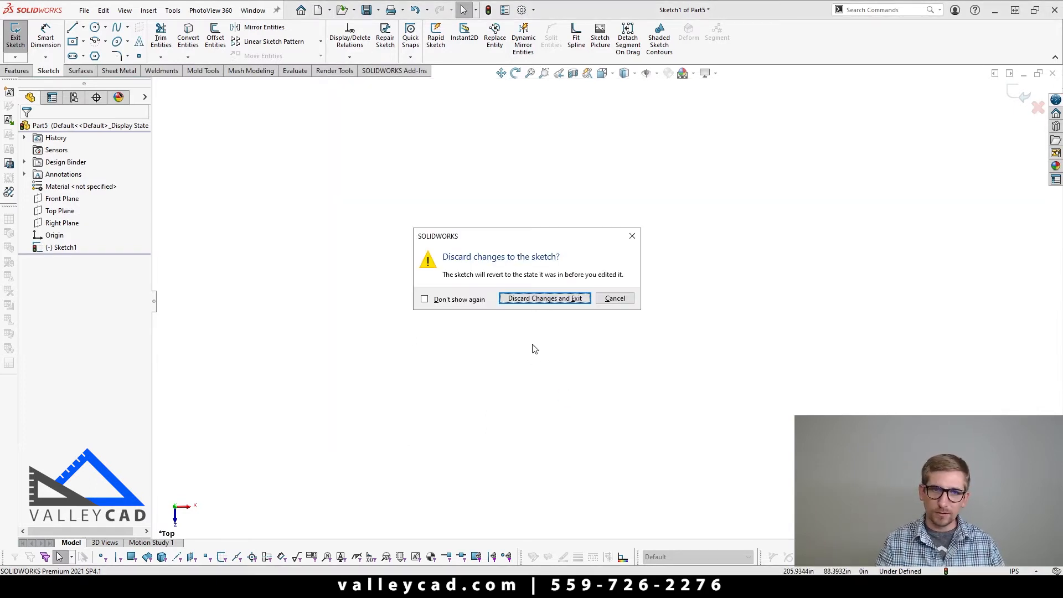
{"action": "left_click", "coordinate": [540, 300]}
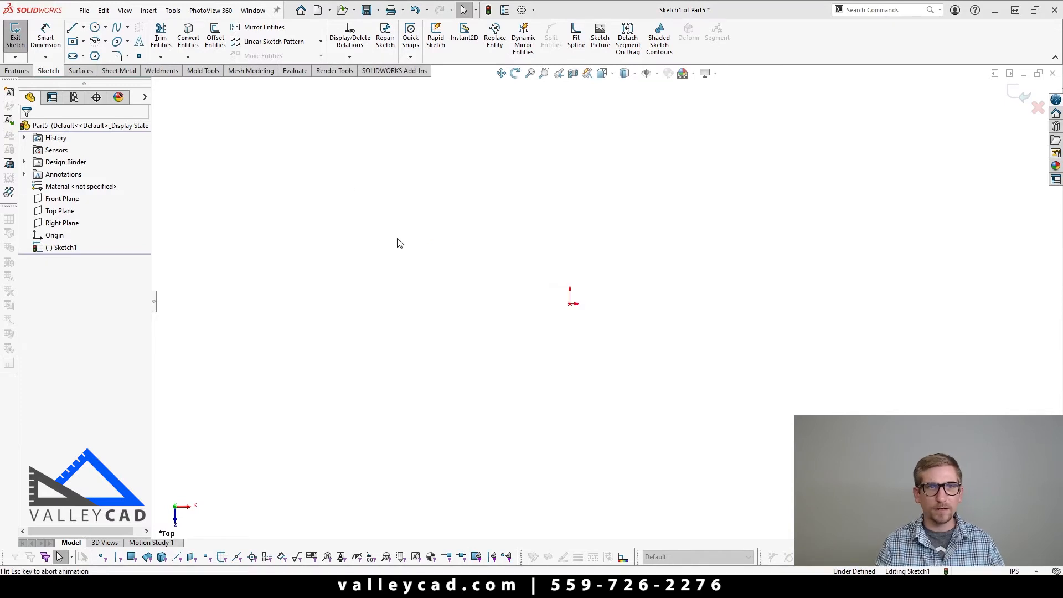
{"action": "left_click", "coordinate": [320, 12]}
{"action": "left_click", "coordinate": [381, 168]}
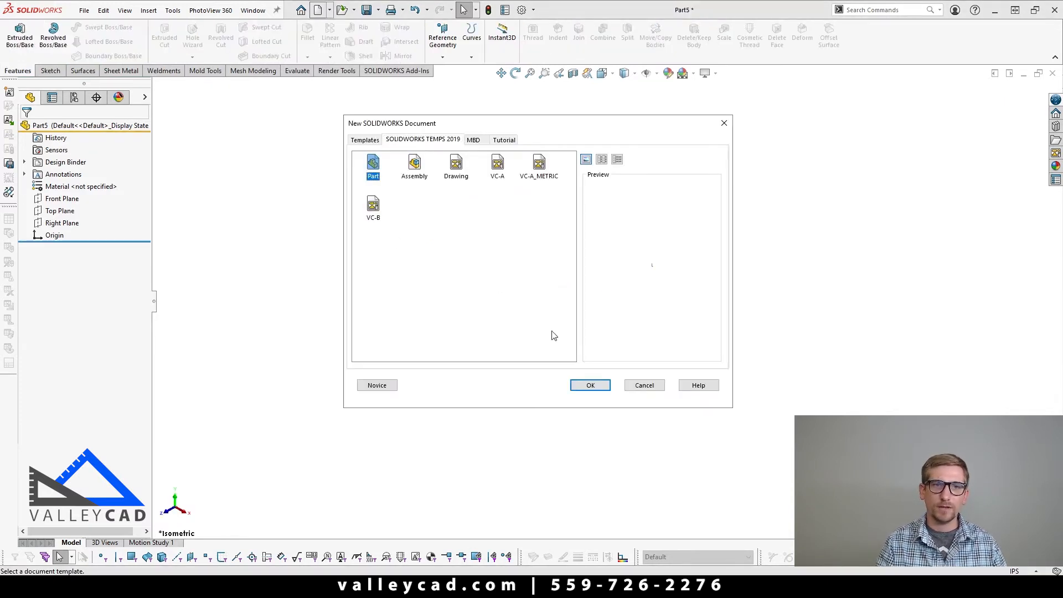
{"action": "left_click", "coordinate": [591, 385]}
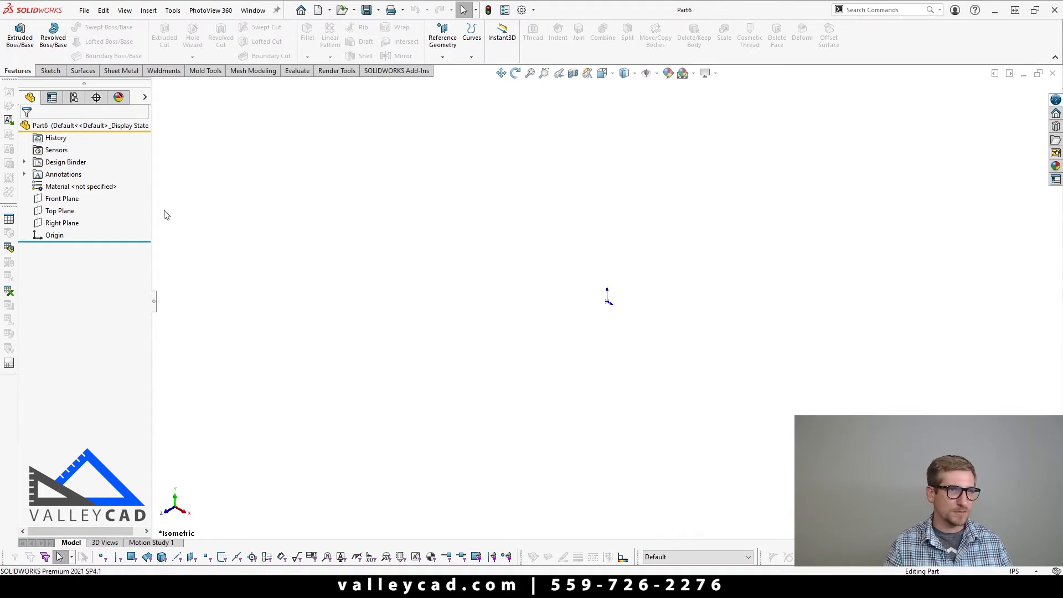
Start a sketch on the Top Plane and draw a horizontal line from the origin followed by a raised rectangular notch
{"action": "left_click", "coordinate": [60, 211]}
{"action": "left_click", "coordinate": [68, 195]}
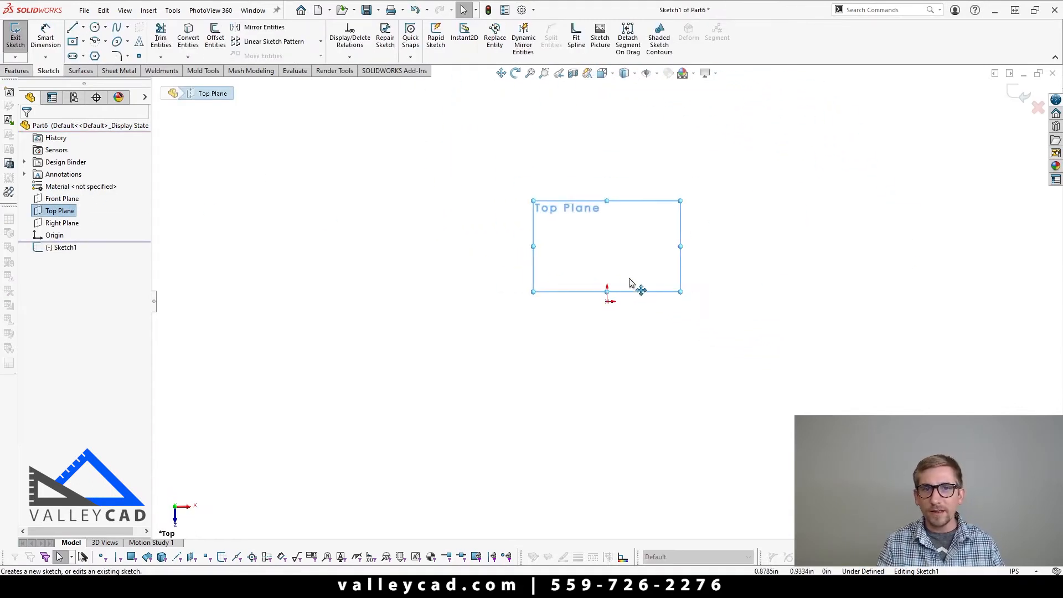
{"action": "key", "text": "l"}
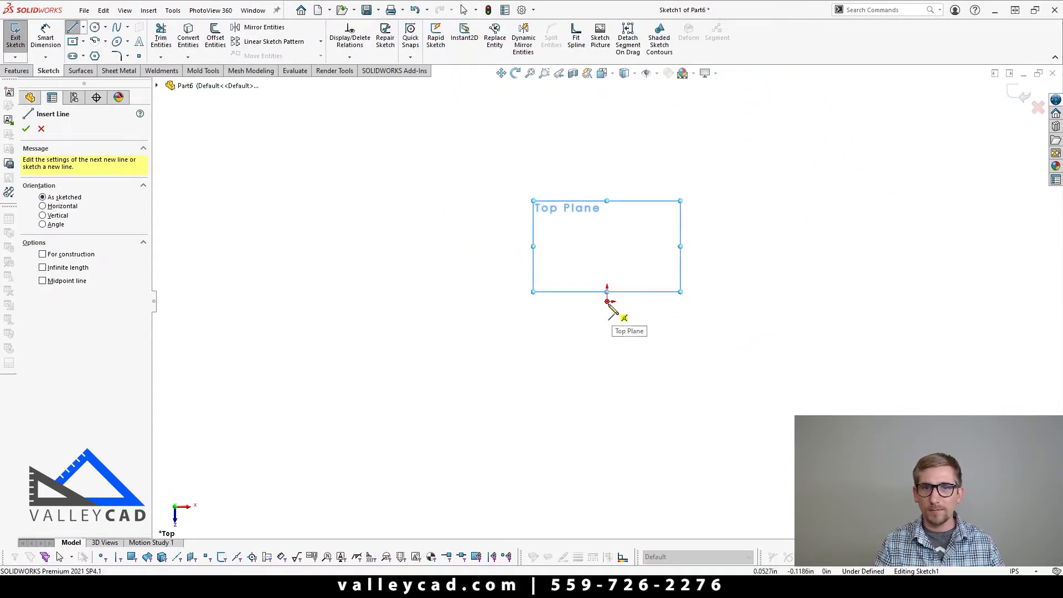
{"action": "left_click", "coordinate": [607, 301]}
{"action": "left_click", "coordinate": [675, 301]}
{"action": "left_click", "coordinate": [675, 269]}
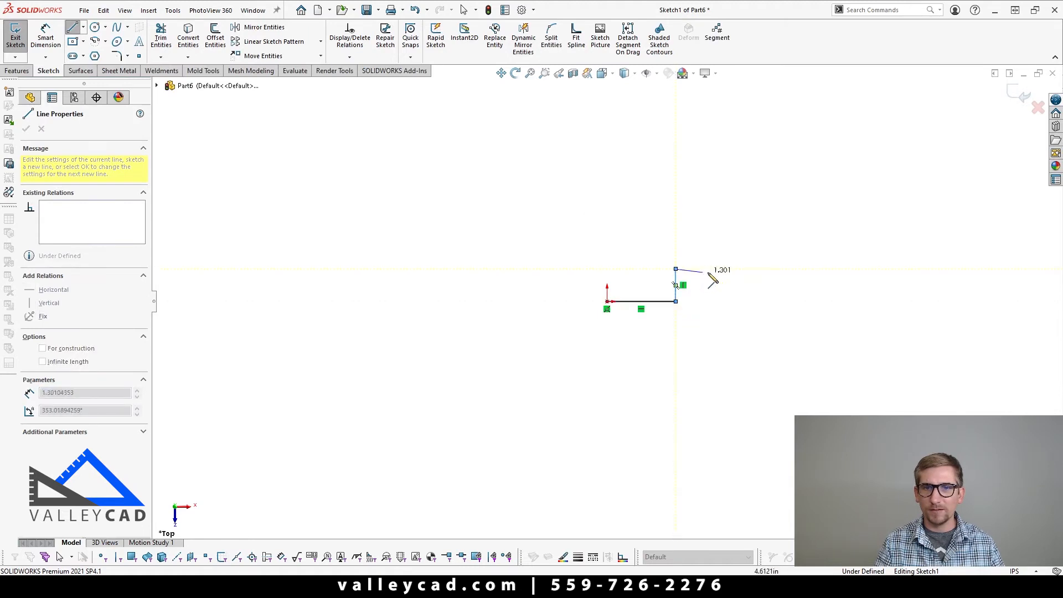
{"action": "left_click", "coordinate": [725, 270]}
{"action": "left_click", "coordinate": [725, 301]}
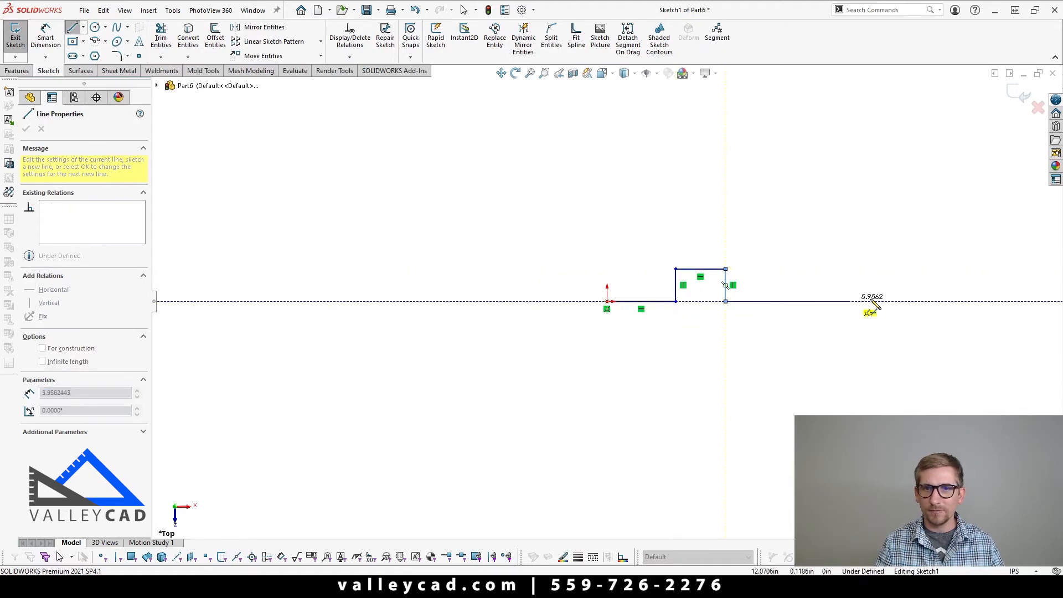
Complete the profile with a base line ending about 13.2 in from the origin, a vertical end about 9.2 in high, and stepped edges closing at the origin
{"action": "left_click", "coordinate": [767, 301]}
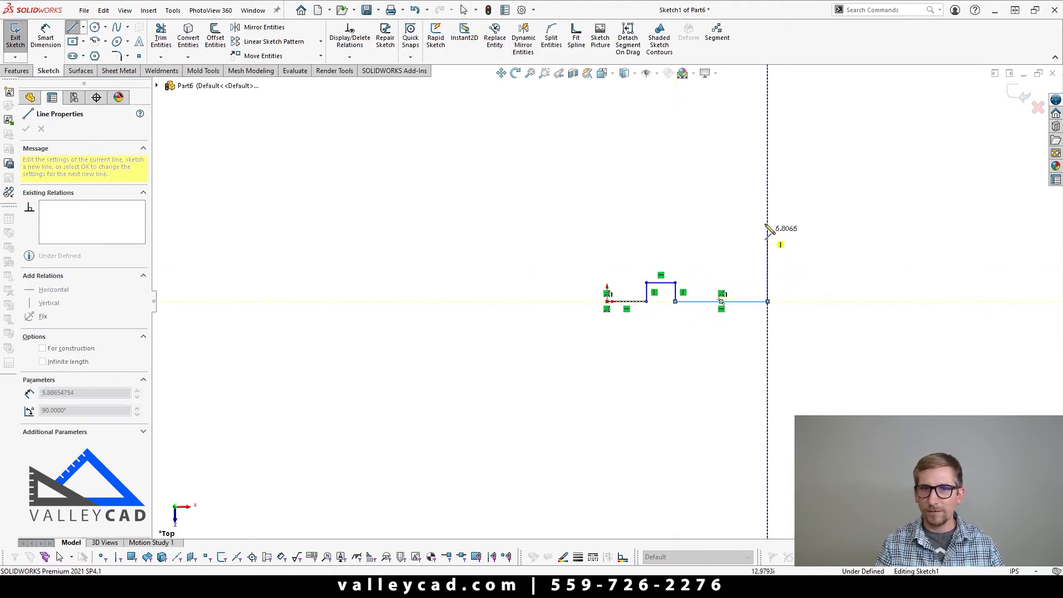
{"action": "left_click", "coordinate": [767, 190]}
{"action": "left_click", "coordinate": [642, 190]}
{"action": "left_click", "coordinate": [642, 249]}
{"action": "left_click", "coordinate": [596, 245]}
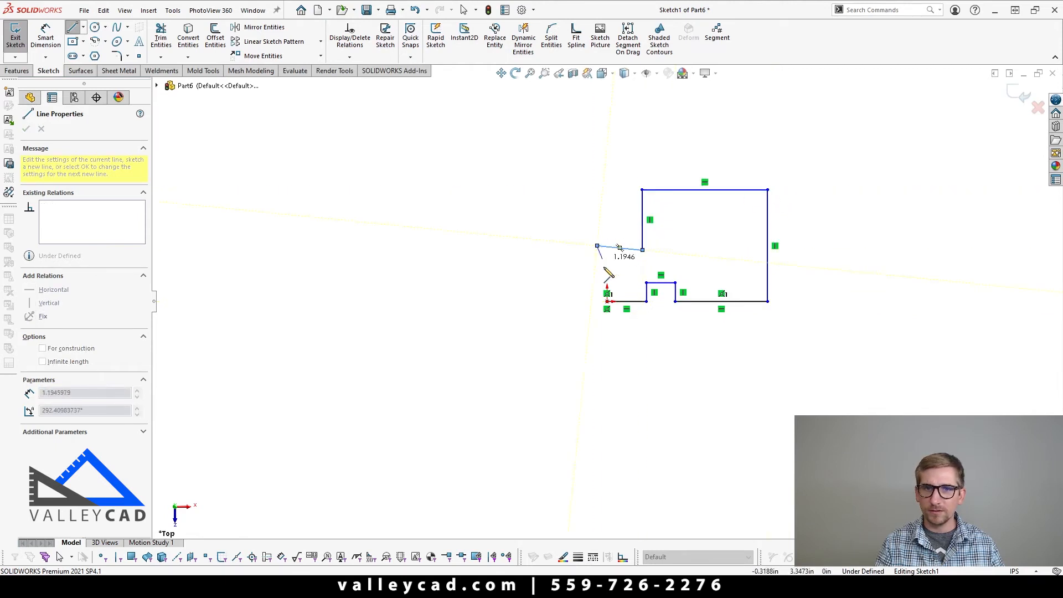
{"action": "left_click", "coordinate": [608, 301]}
{"action": "right_click", "coordinate": [647, 357]}
{"action": "left_click", "coordinate": [716, 376]}
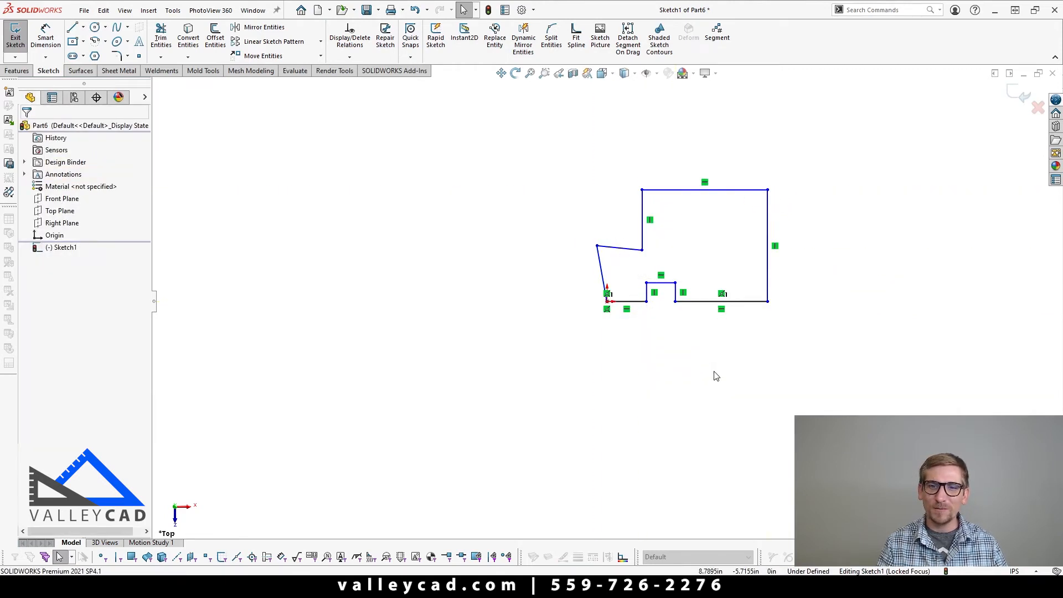
Dimension the overall width of the profile from the origin to its far vertical edge as 80 in
{"action": "right_click_drag", "start_coordinate": [628, 341], "coordinate": [622, 296]}
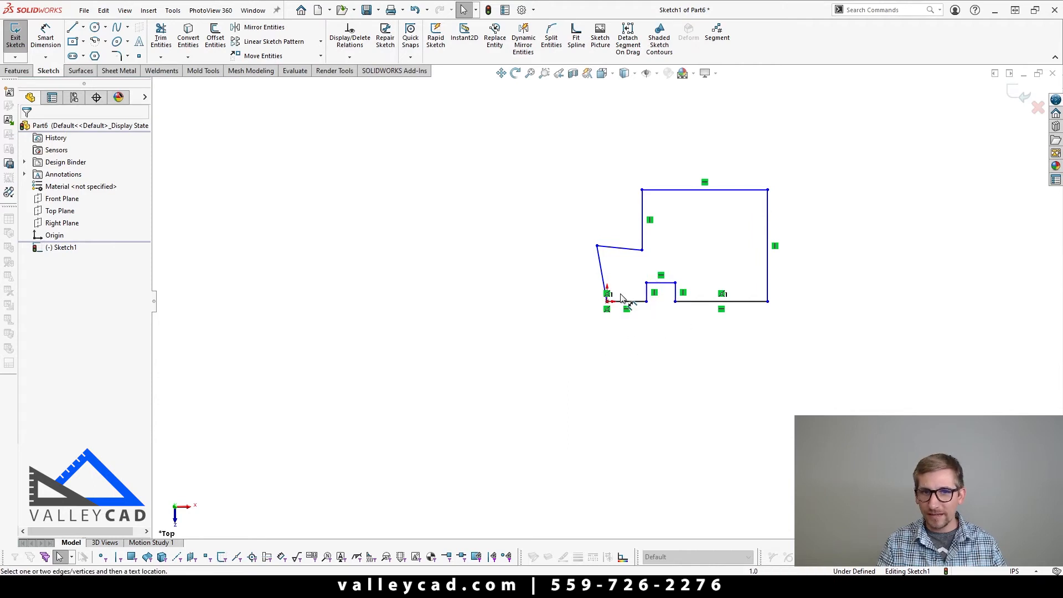
{"action": "left_click", "coordinate": [607, 301]}
{"action": "left_click", "coordinate": [768, 294]}
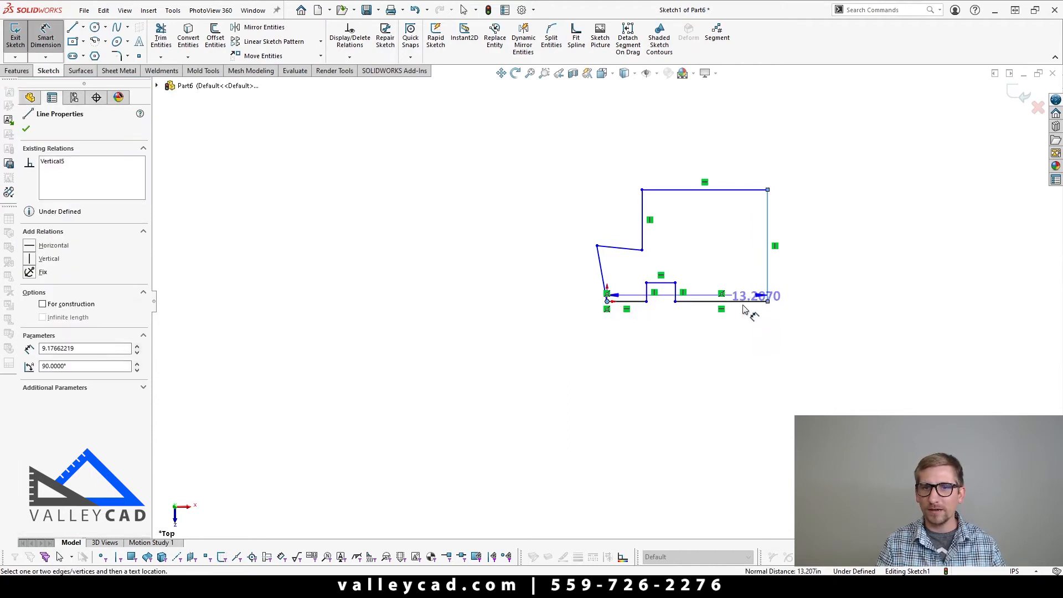
{"action": "left_click", "coordinate": [681, 445]}
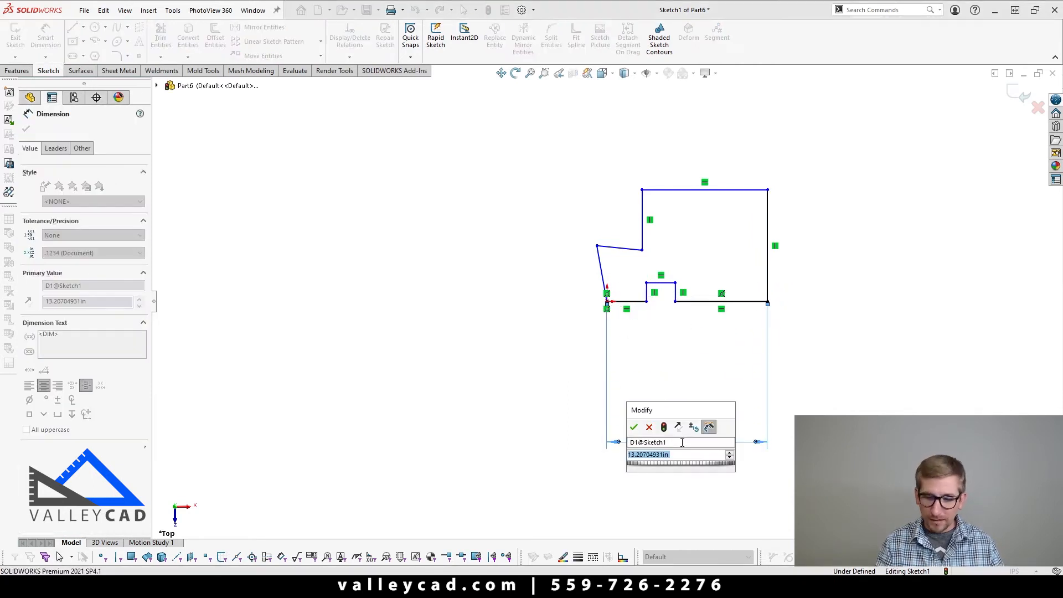
{"action": "type", "text": "80"}
{"action": "key", "text": "Return"}
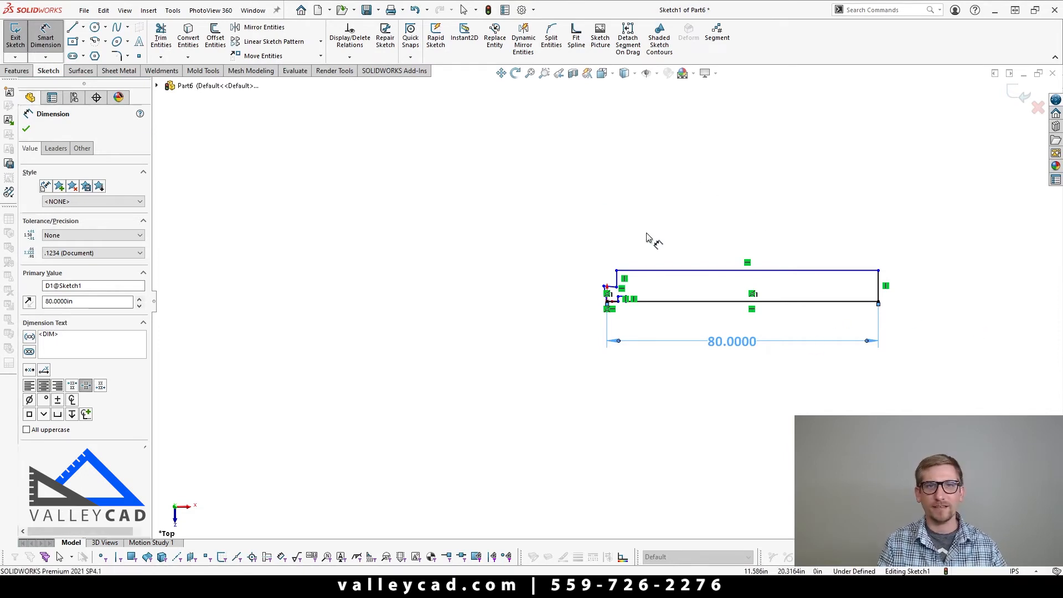
{"action": "key", "text": "Escape"}
Delete the entire stepped profile together with its width dimension
{"action": "mouse_move", "coordinate": [575, 223]}
{"action": "left_mouse_down"}
{"action": "mouse_move", "coordinate": [948, 384]}
{"action": "mouse_move", "coordinate": [978, 407]}
{"action": "left_mouse_up"}
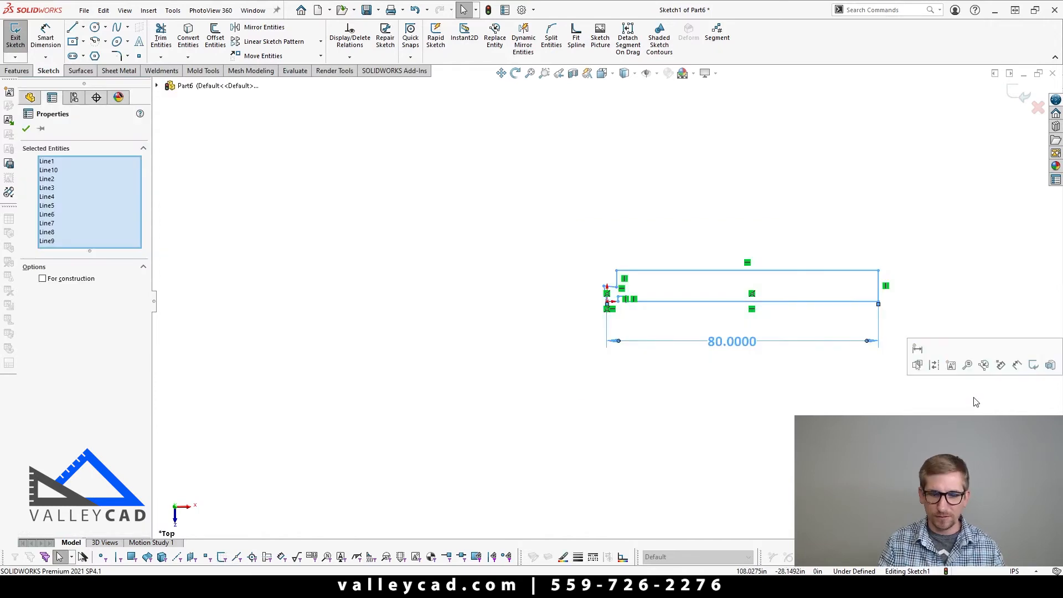
{"action": "key", "text": "Delete"}
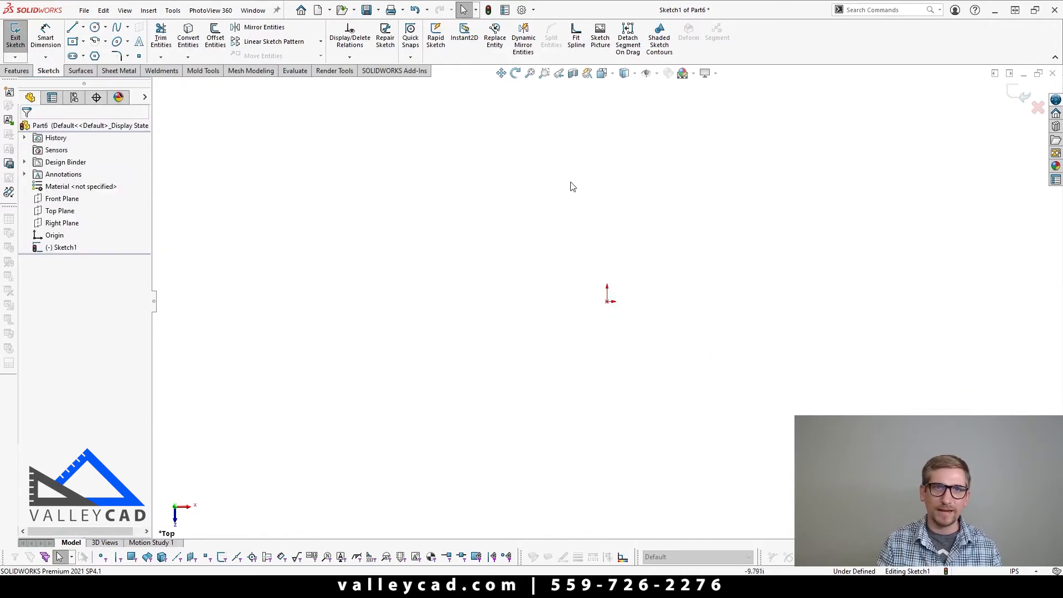
In the system options for sketches, turn on "Scale sketch on first dimension creation" and turn off "Auto-rotate view normal to sketch plane on sketch creation and sketch edit"
{"action": "left_click", "coordinate": [521, 11]}
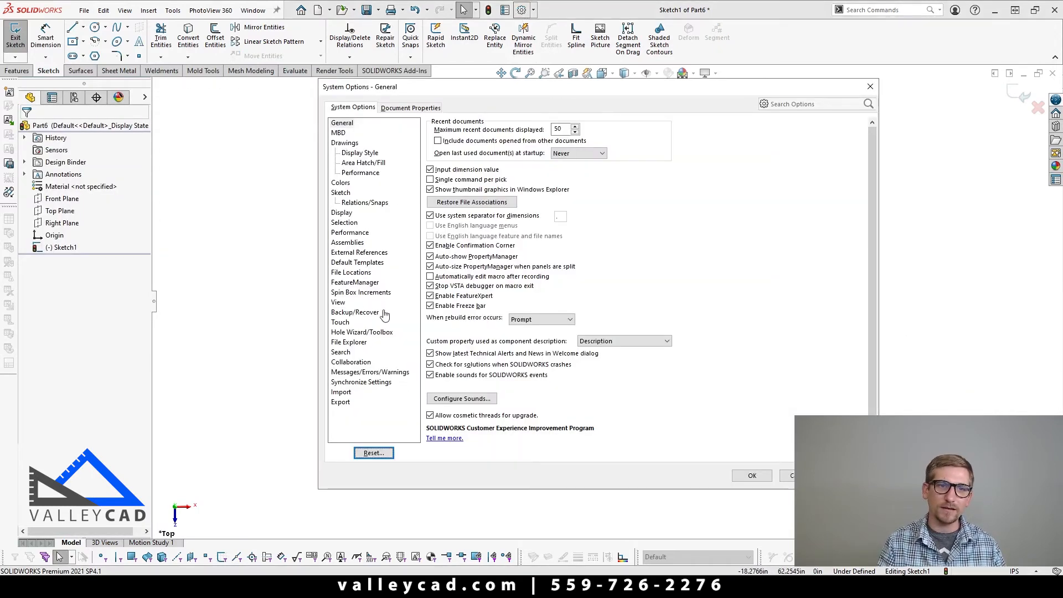
{"action": "left_click", "coordinate": [340, 194]}
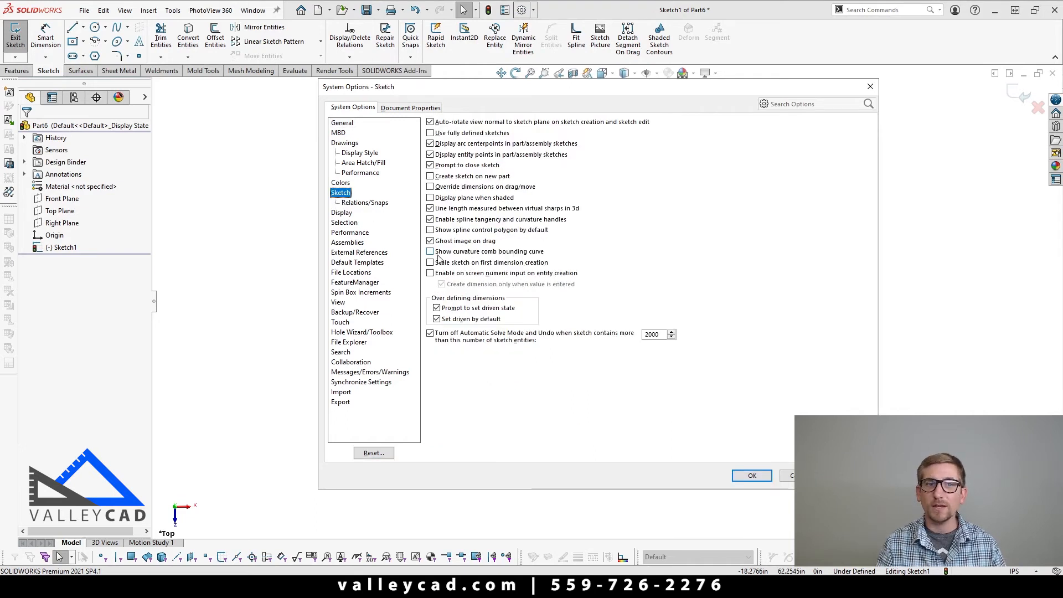
{"action": "left_click", "coordinate": [430, 264]}
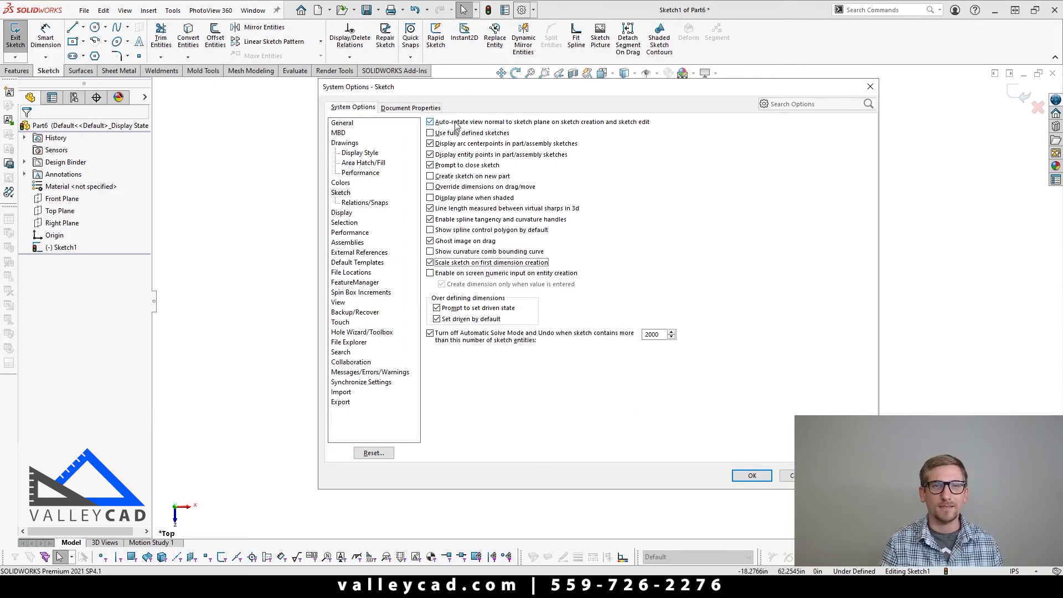
{"action": "left_click", "coordinate": [431, 123]}
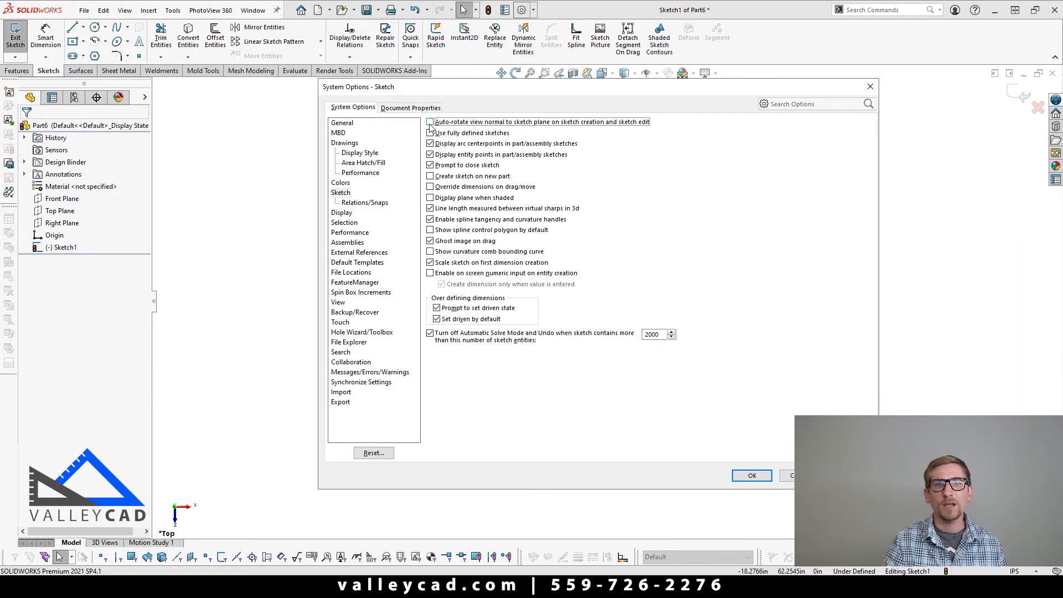
{"action": "left_click", "coordinate": [751, 475]}
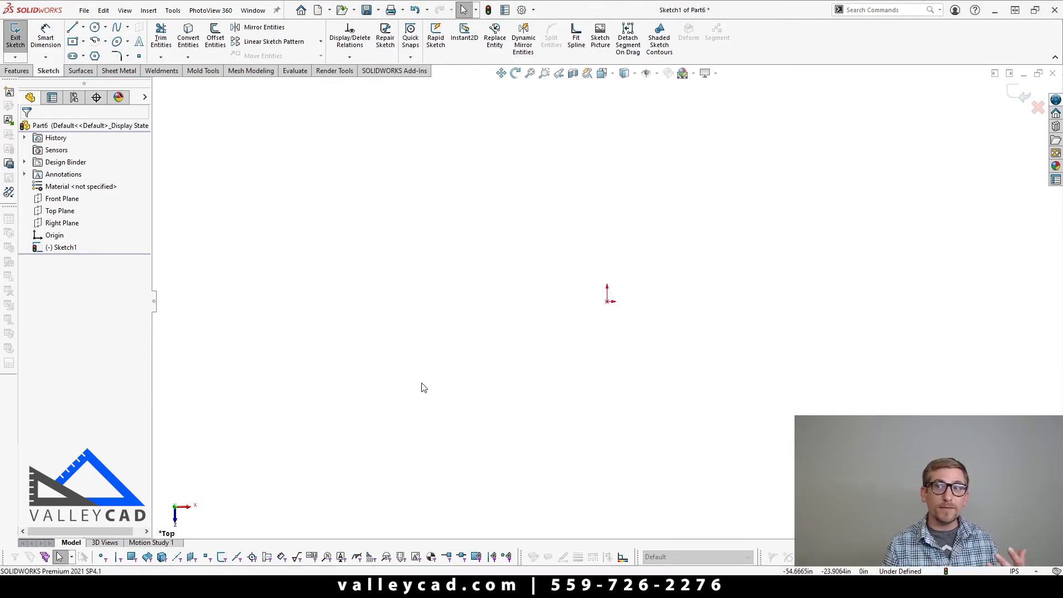
Exit the empty sketch, discarding its changes, and start a new sketch on the Top Plane
{"action": "left_click", "coordinate": [1037, 109]}
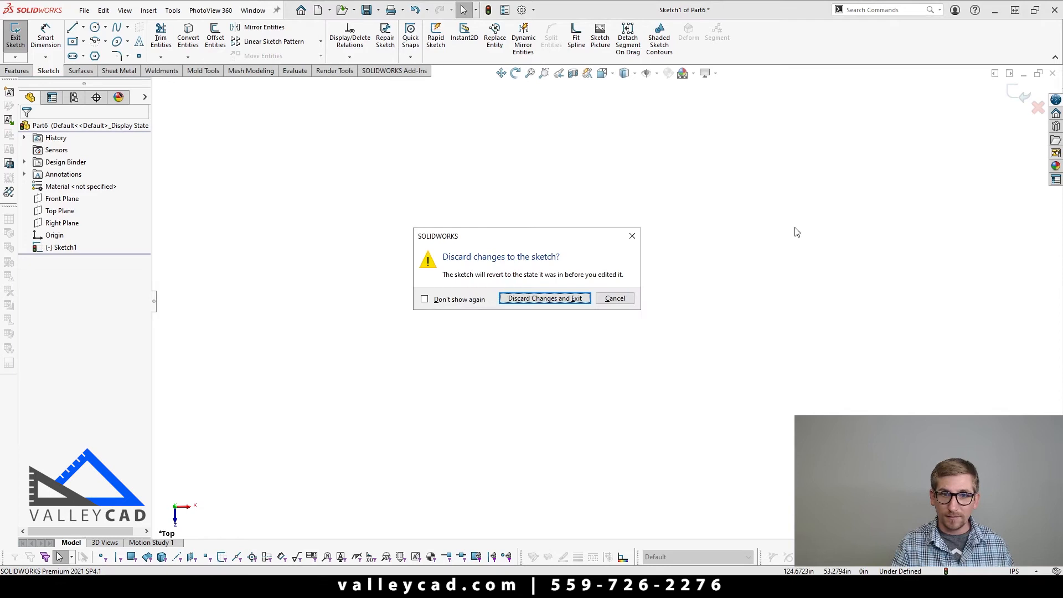
{"action": "left_click", "coordinate": [507, 302]}
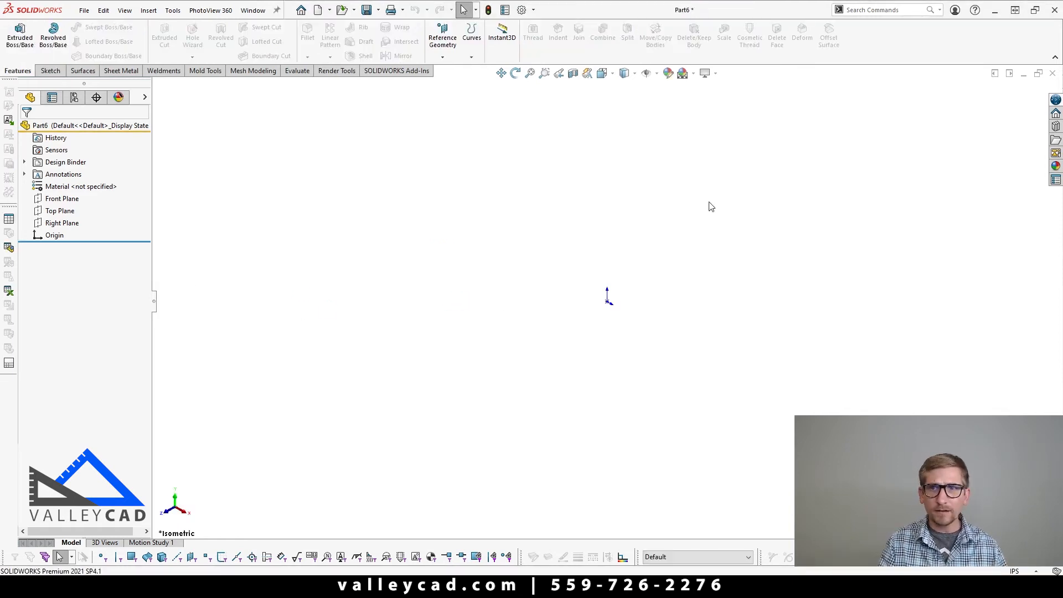
{"action": "left_click", "coordinate": [62, 212]}
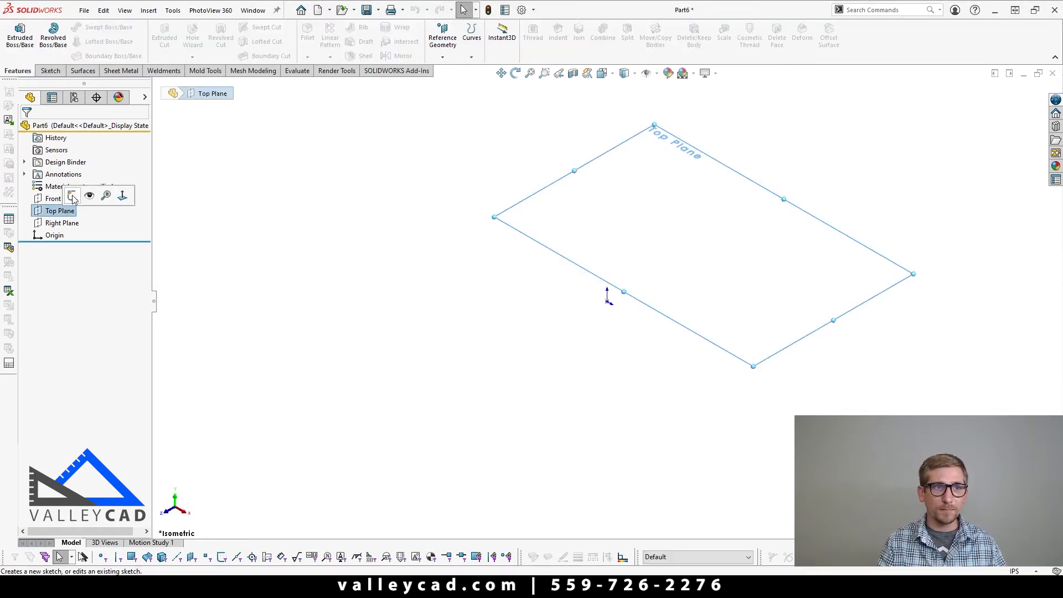
{"action": "left_click", "coordinate": [74, 190]}
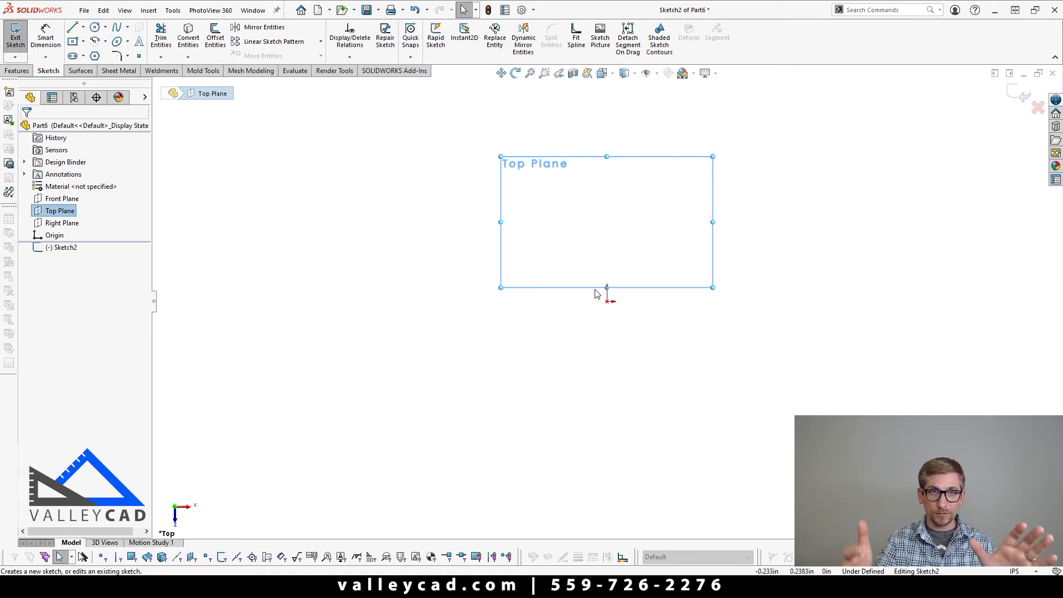
Draw a center rectangle about 11.1 in wide, centred on the origin
{"action": "left_click", "coordinate": [73, 42]}
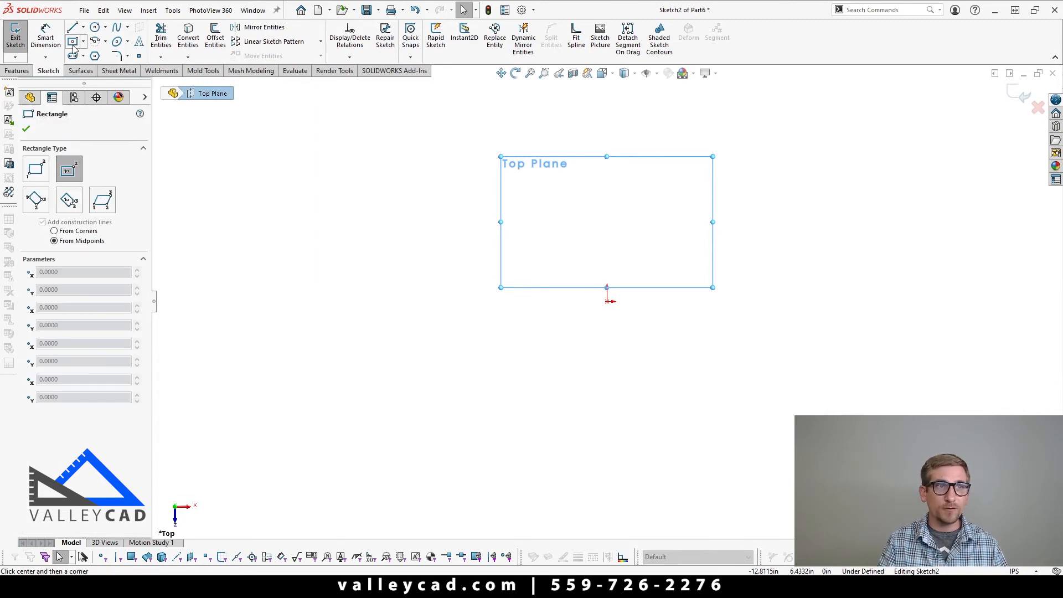
{"action": "left_click", "coordinate": [609, 301]}
{"action": "left_click", "coordinate": [775, 380]}
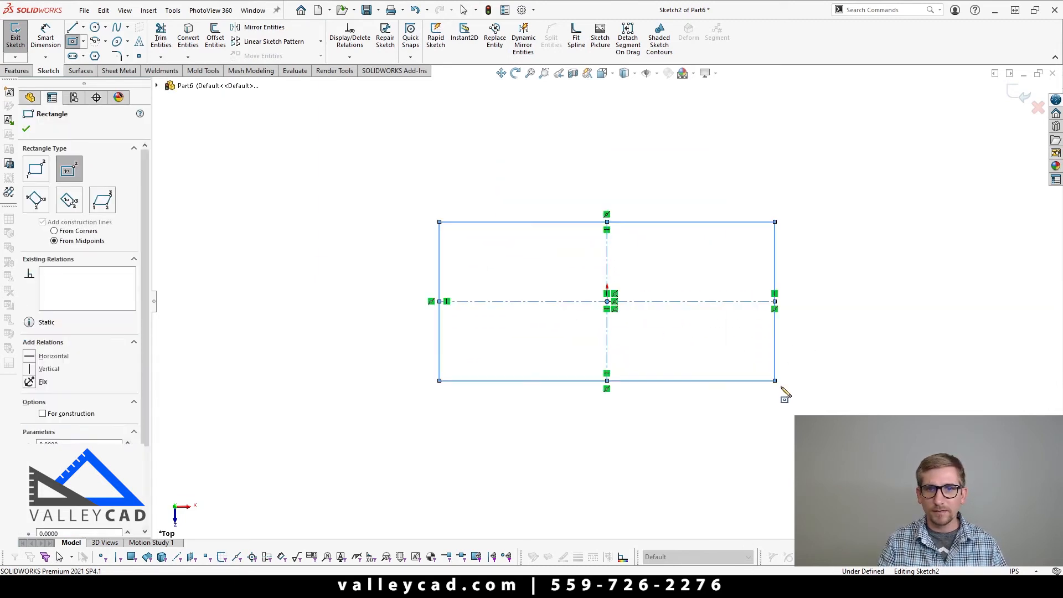
{"action": "key", "text": "Escape"}
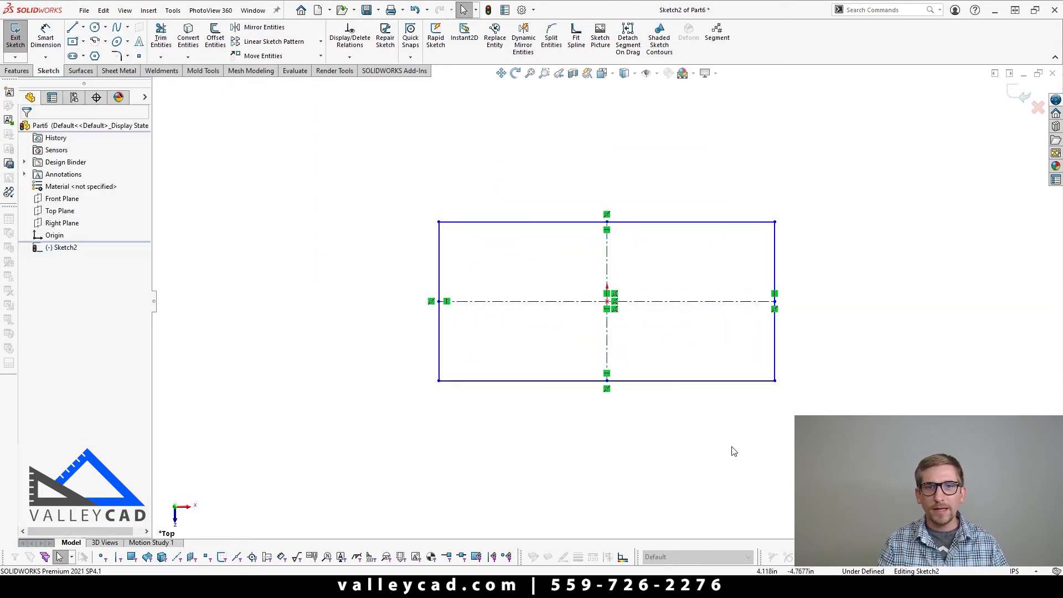
Extrude the rectangle upward as a blind boss about 3.97 in high
{"action": "left_click", "coordinate": [505, 223]}
{"action": "left_click", "coordinate": [18, 71]}
{"action": "left_click", "coordinate": [20, 36]}
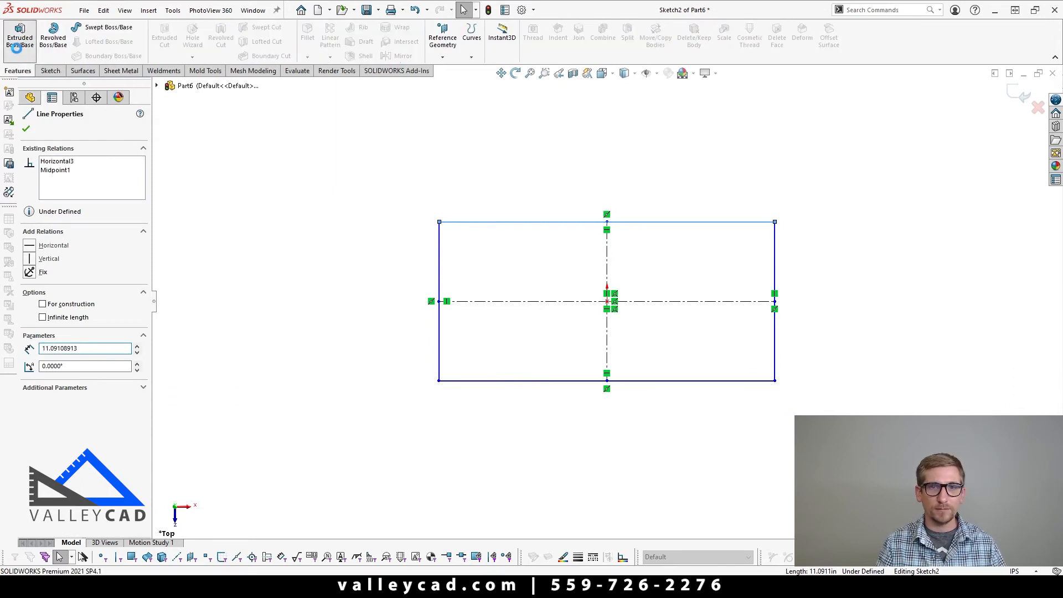
{"action": "left_click_drag", "start_coordinate": [606, 288], "coordinate": [599, 156]}
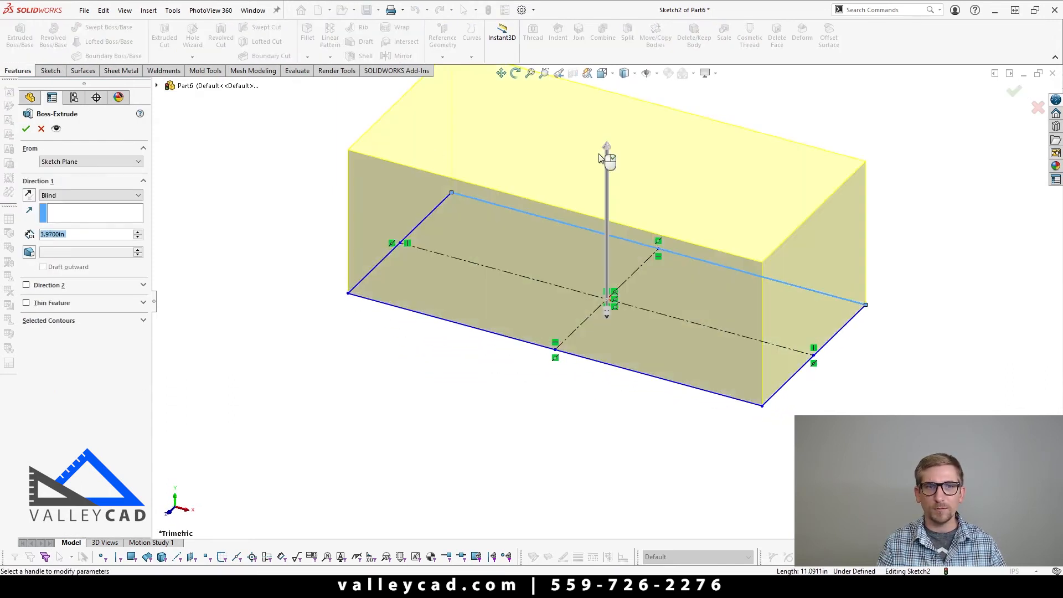
{"action": "left_click", "coordinate": [25, 129]}
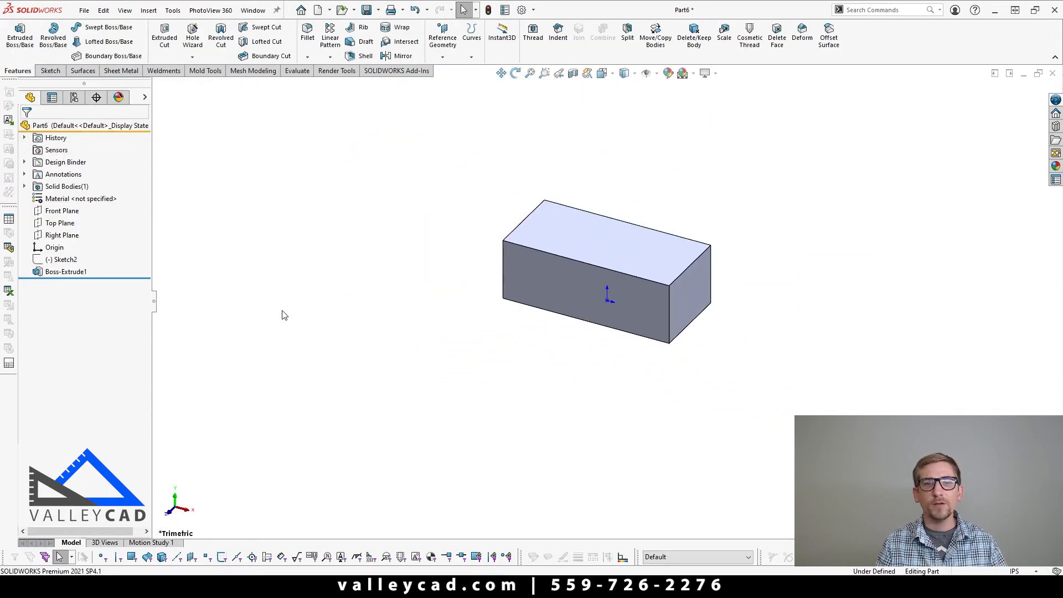
Try a sketch on the block's long front face with the view oriented manually to Front, and discard it
{"action": "left_click", "coordinate": [533, 269]}
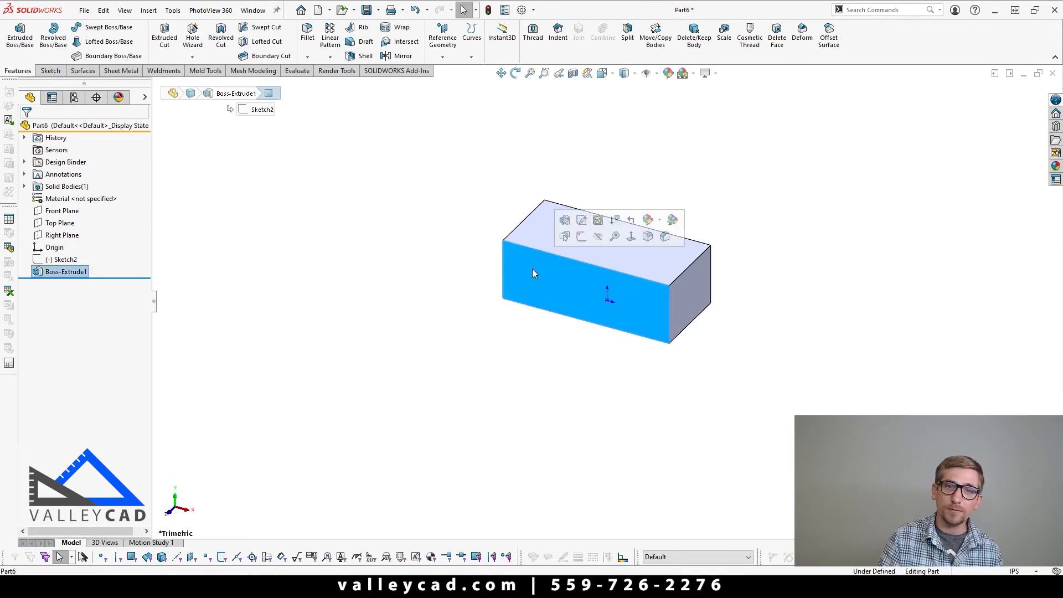
{"action": "left_click", "coordinate": [581, 239]}
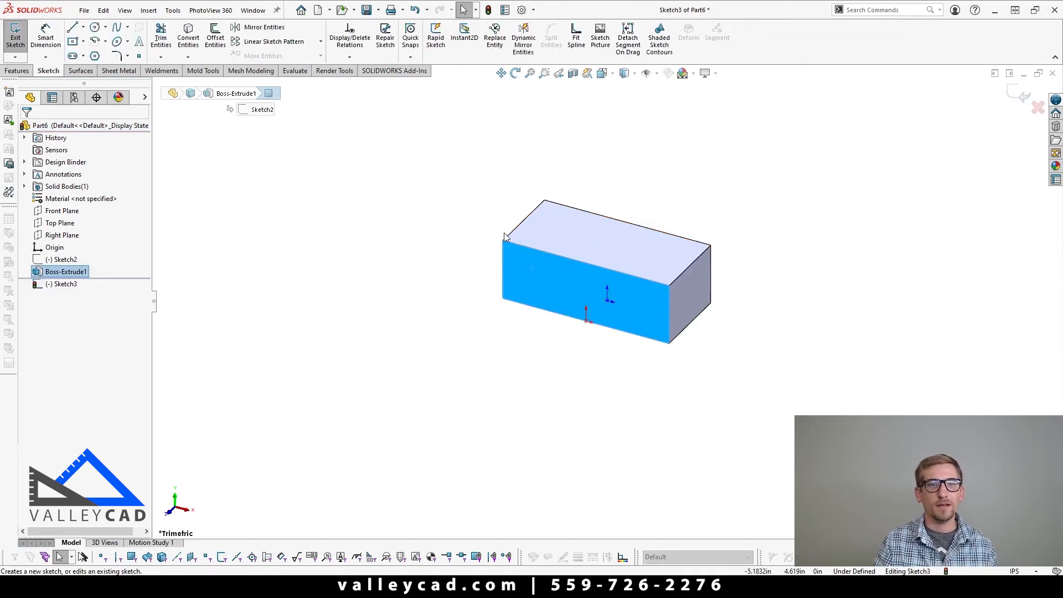
{"action": "middle_click_drag", "start_coordinate": [325, 480], "coordinate": [477, 334]}
{"action": "left_click", "coordinate": [178, 508]}
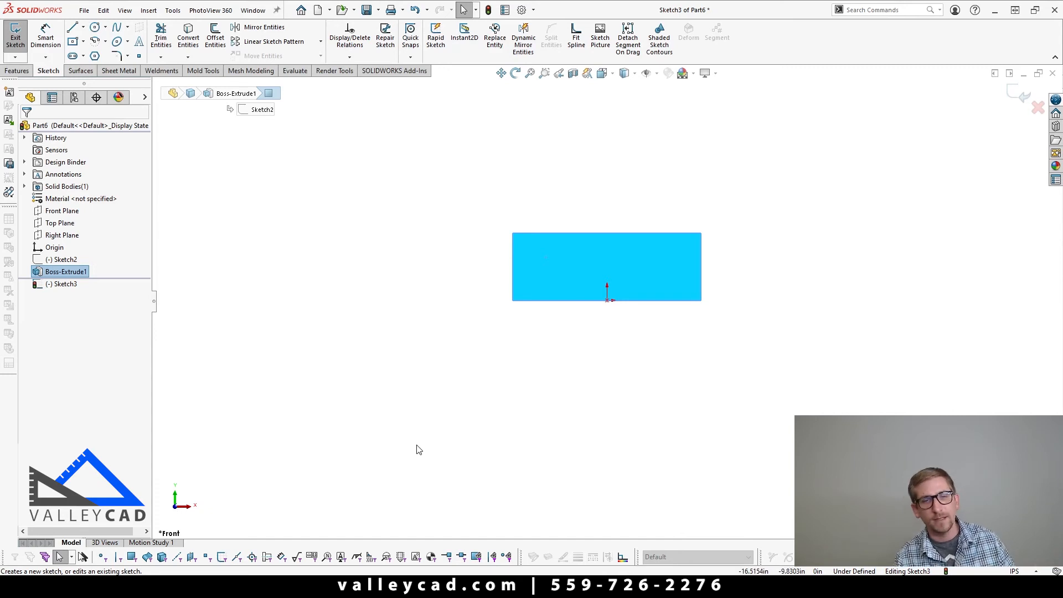
{"action": "left_click", "coordinate": [1037, 107]}
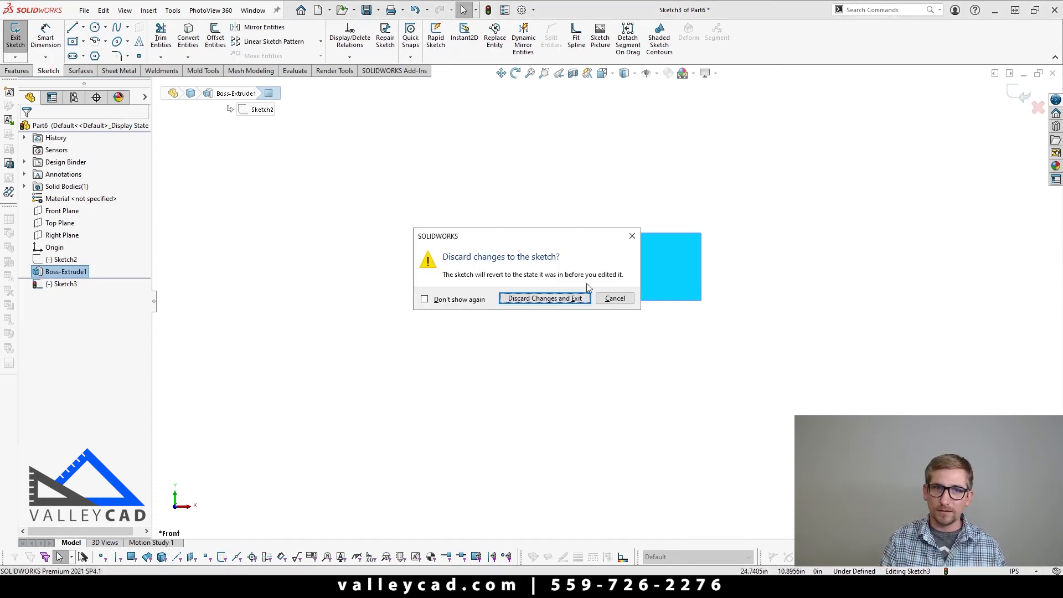
{"action": "left_click", "coordinate": [548, 298]}
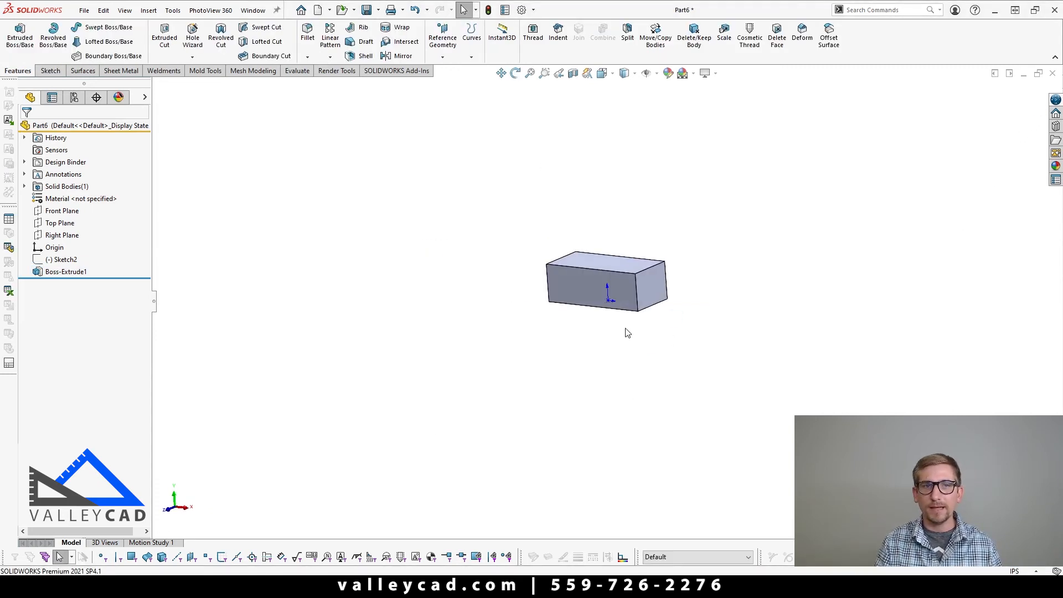
Turn on "Auto-rotate view normal to sketch plane on sketch creation and sketch edit" in the system options for sketches
{"action": "left_click", "coordinate": [520, 11]}
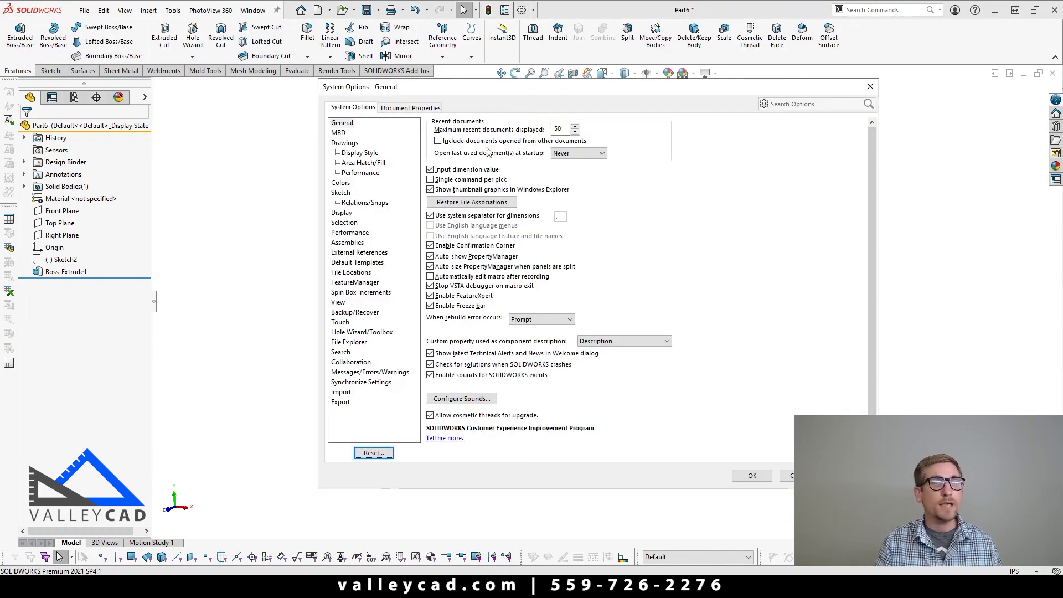
{"action": "left_click", "coordinate": [344, 194]}
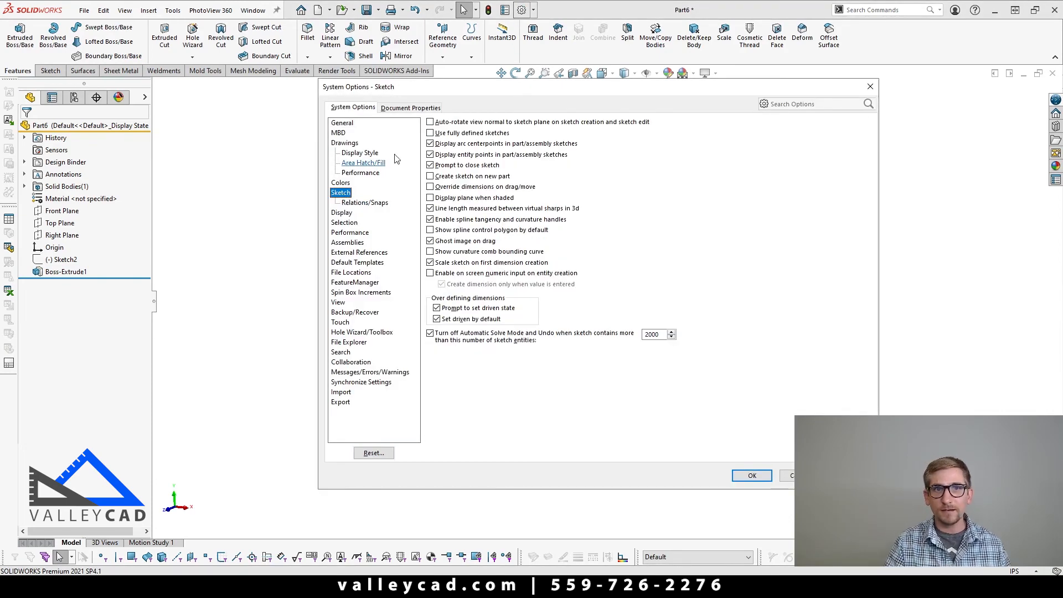
{"action": "left_click", "coordinate": [430, 122]}
{"action": "left_click", "coordinate": [753, 477]}
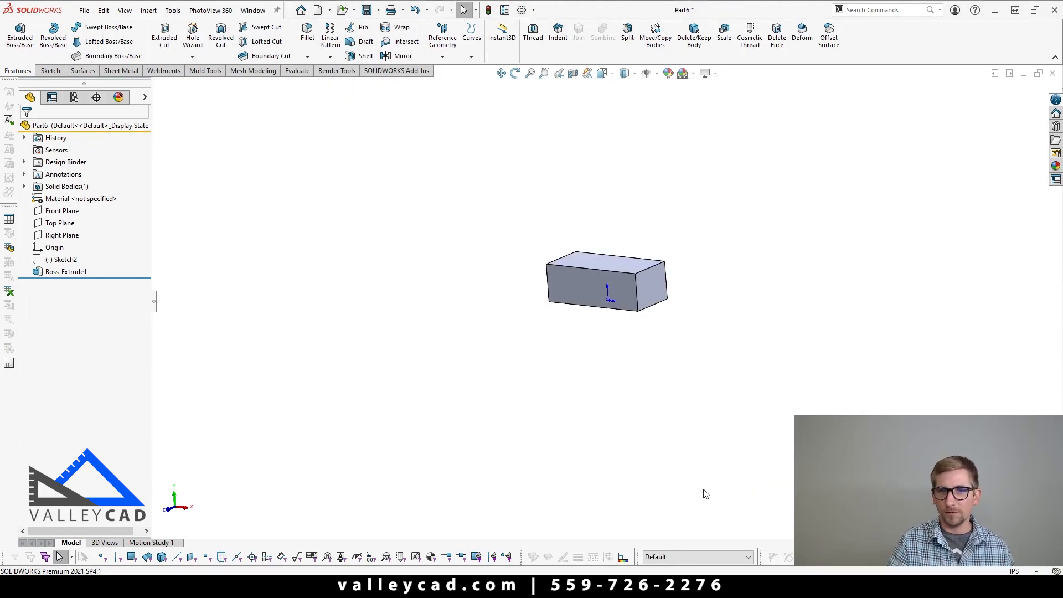
Start a new sketch on the block's long front face
{"action": "left_click", "coordinate": [584, 296]}
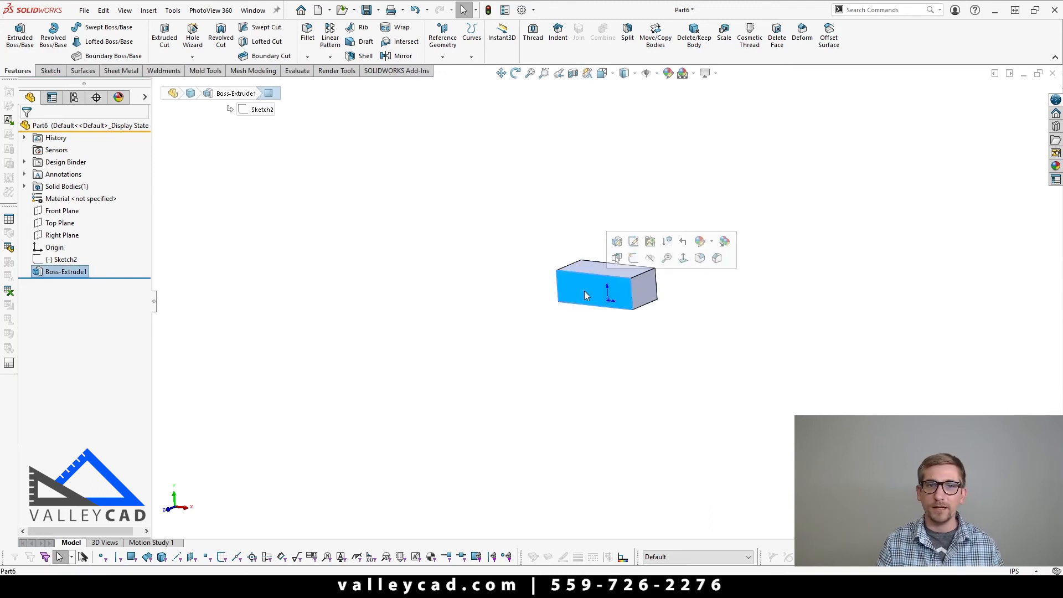
{"action": "left_click", "coordinate": [631, 258]}
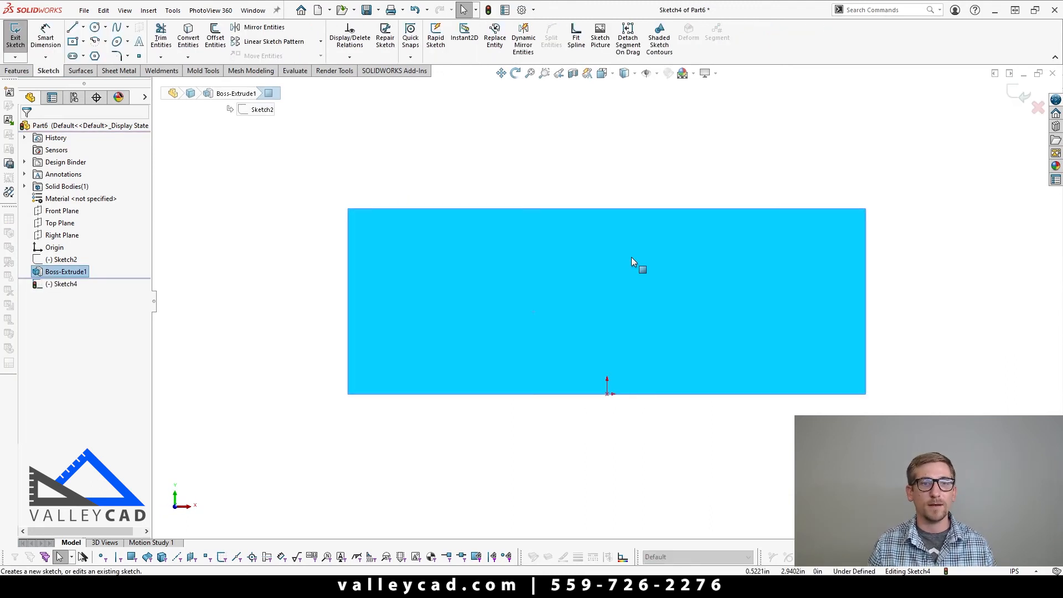